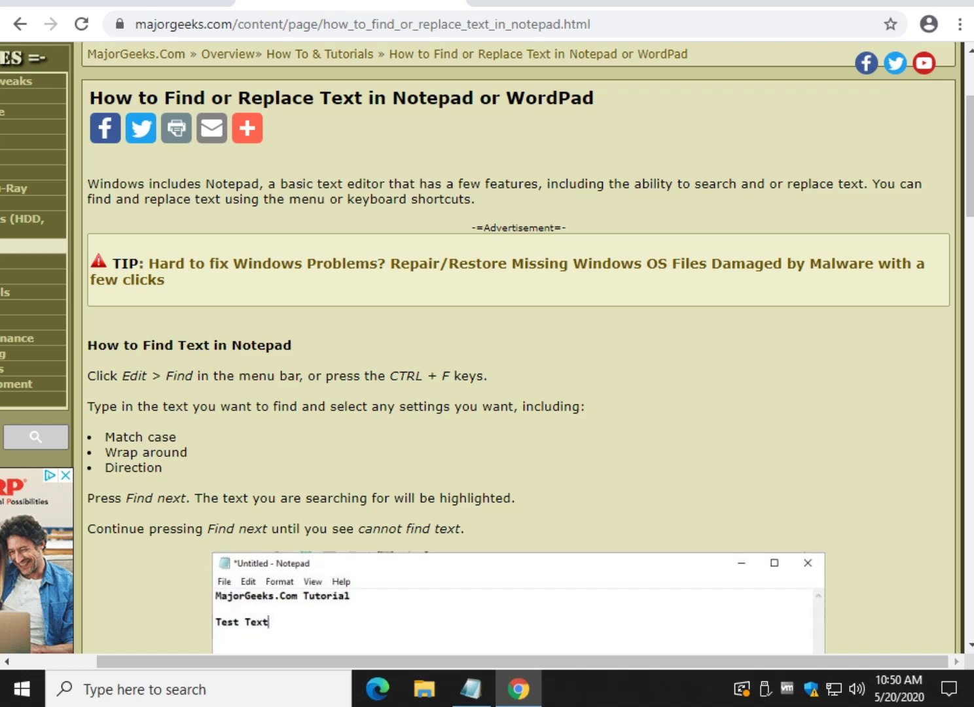
Launch WordPad from Windows Accessories, type 'lllll' as test text, and close it.
left_click(11, 686)
scroll(199, 405, "down", 10)
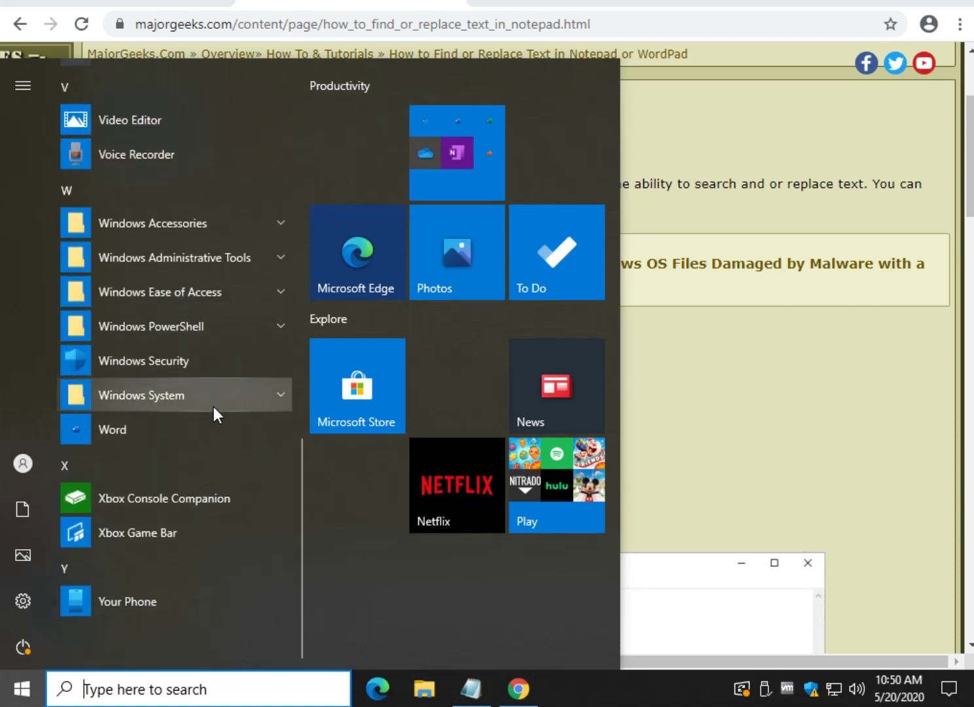
left_click(193, 224)
scroll(214, 403, "down", 3)
scroll(213, 402, "down", 2)
left_click(176, 223)
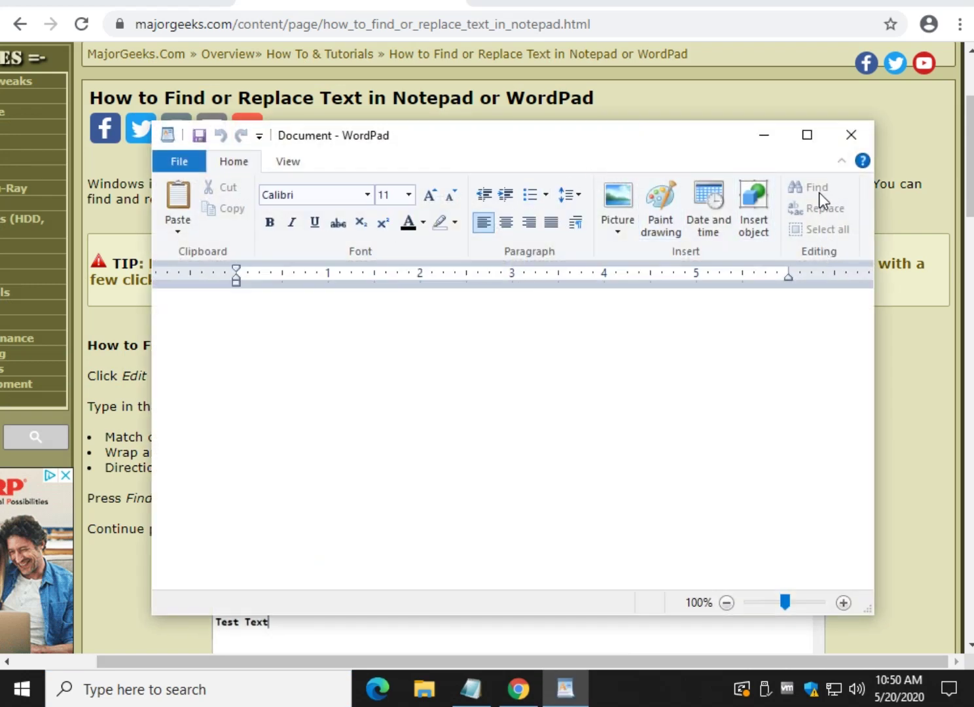
type("lllll")
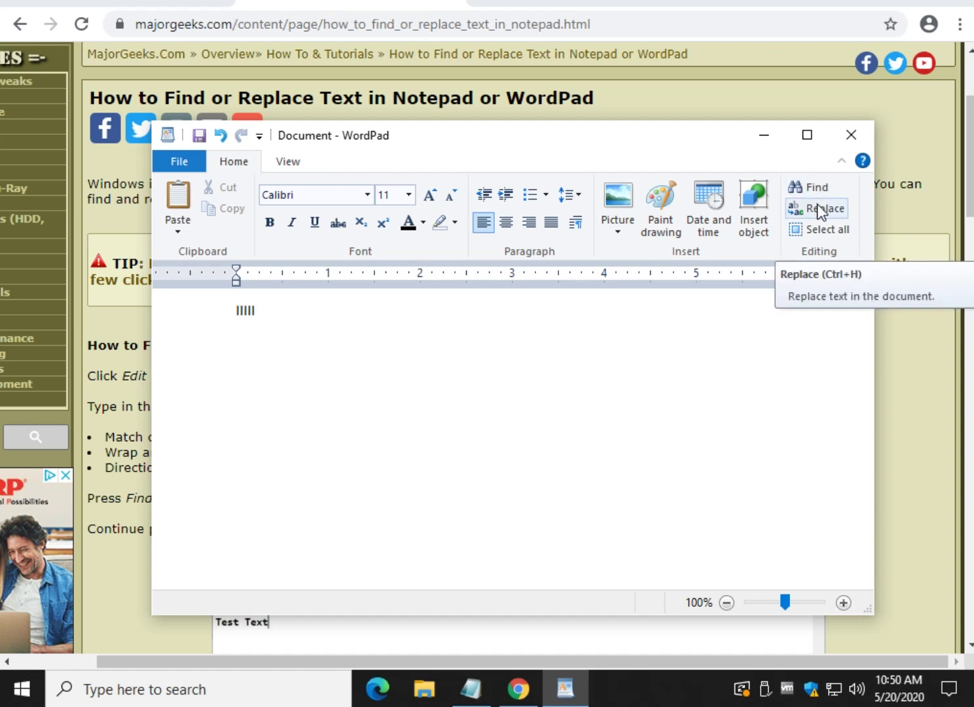
left_click(851, 138)
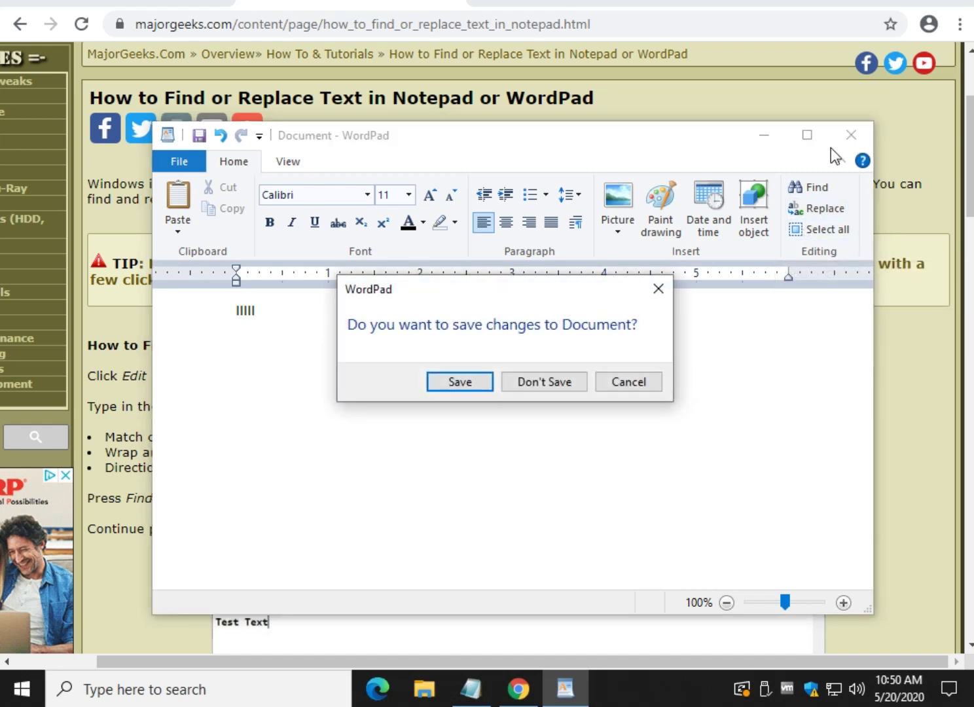
Discard WordPad's test text, then bring Notepad's article copy forward and move it lower.
left_click(554, 385)
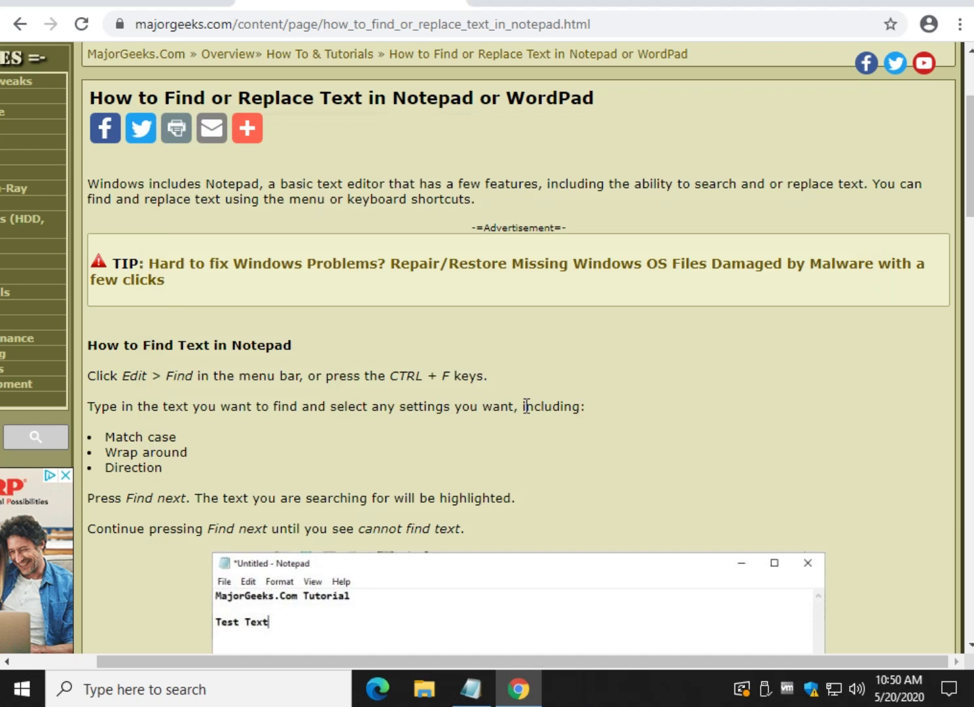
scroll(677, 384, "down", 3)
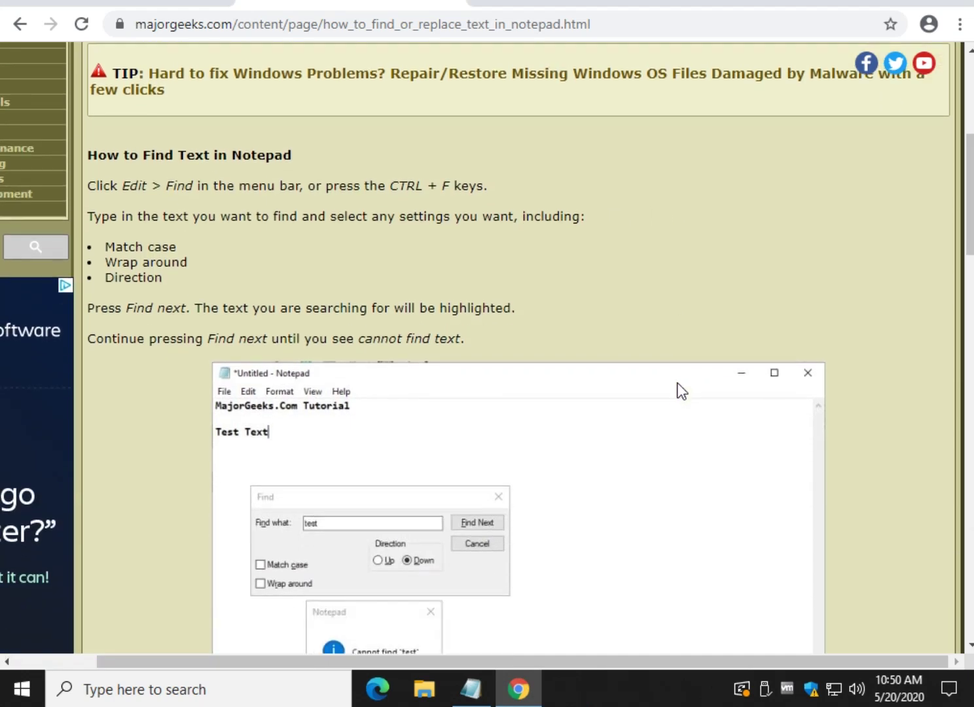
left_click(470, 688)
left_click_drag(492, 77, 488, 282)
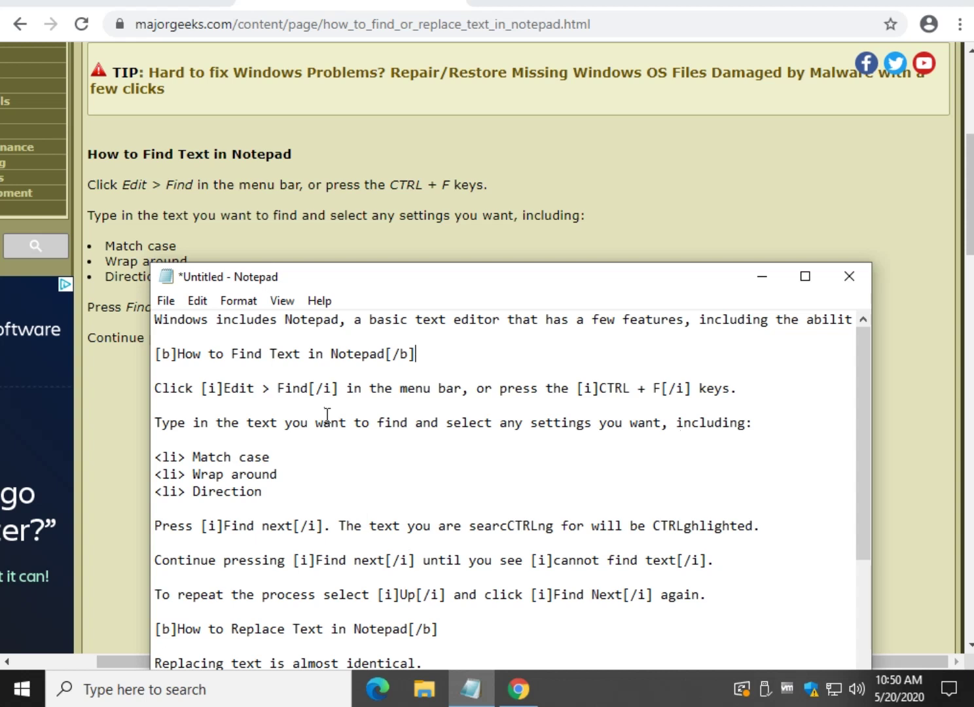
key("ctrl+f")
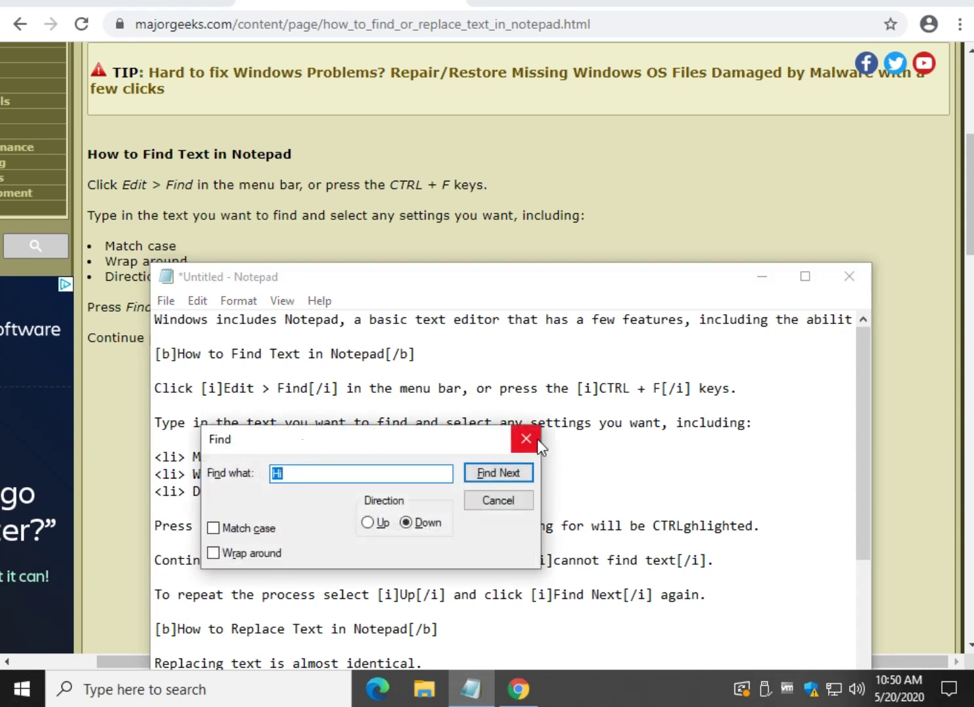
left_click(537, 445)
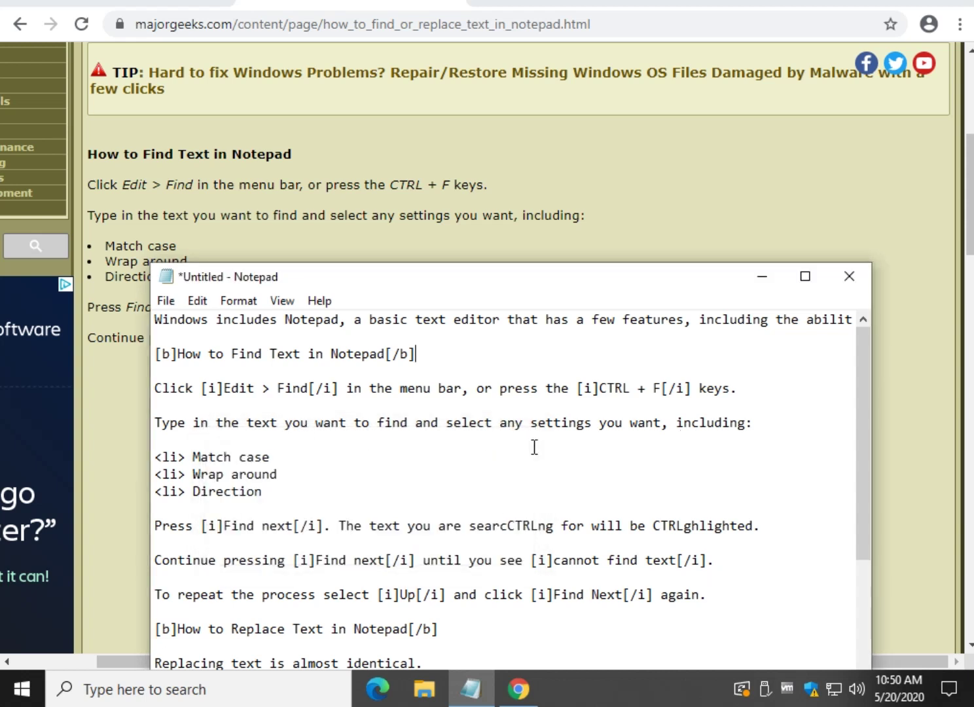
left_click(198, 301)
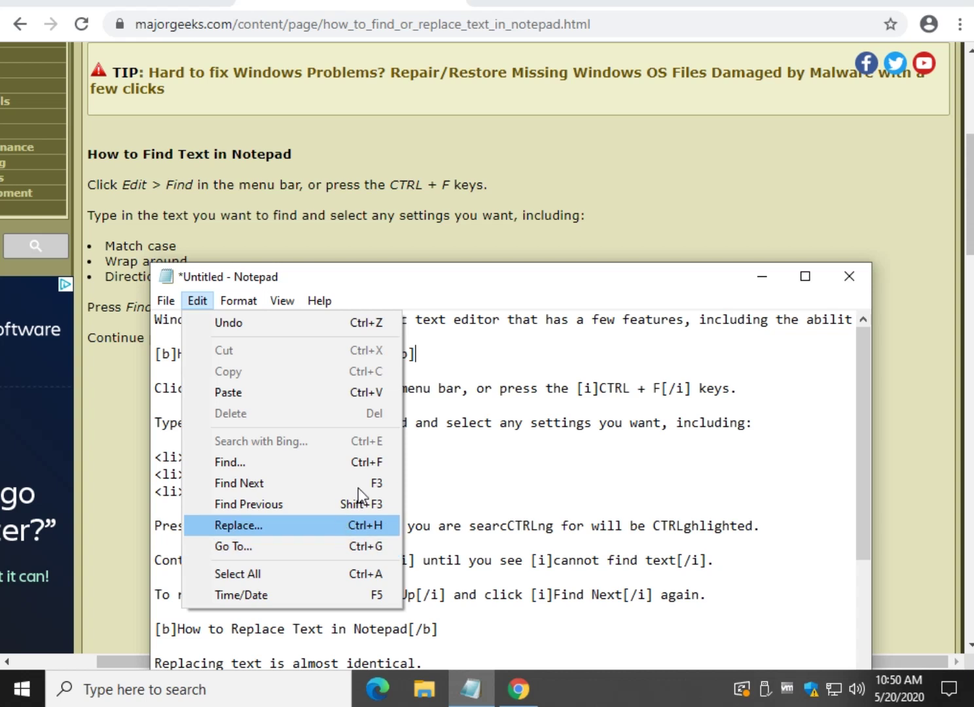
left_click(317, 462)
type("menu")
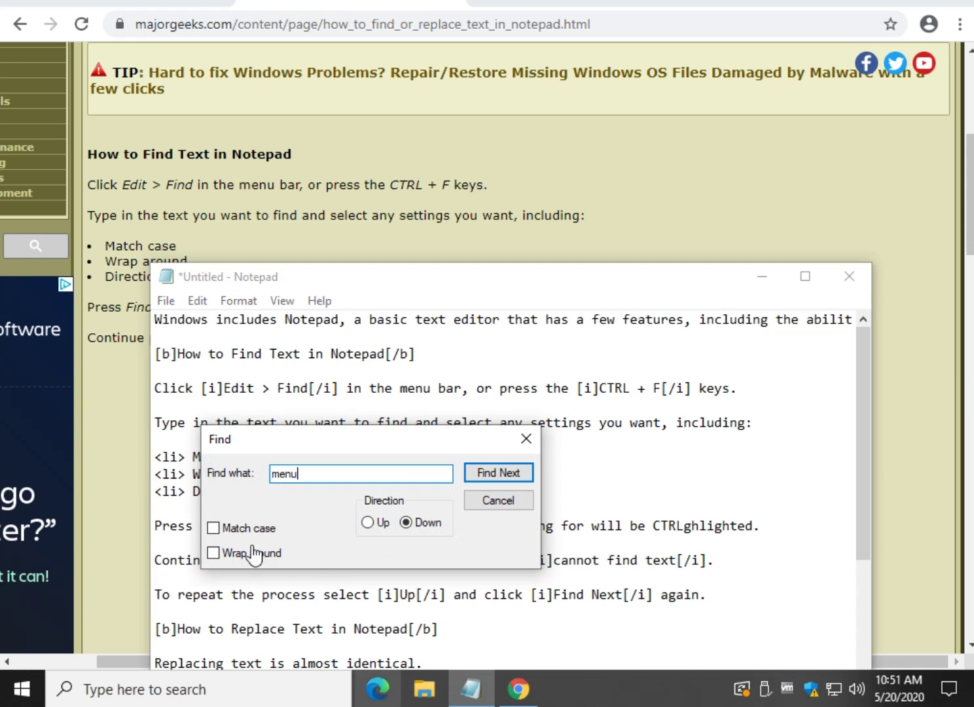
left_click(527, 438)
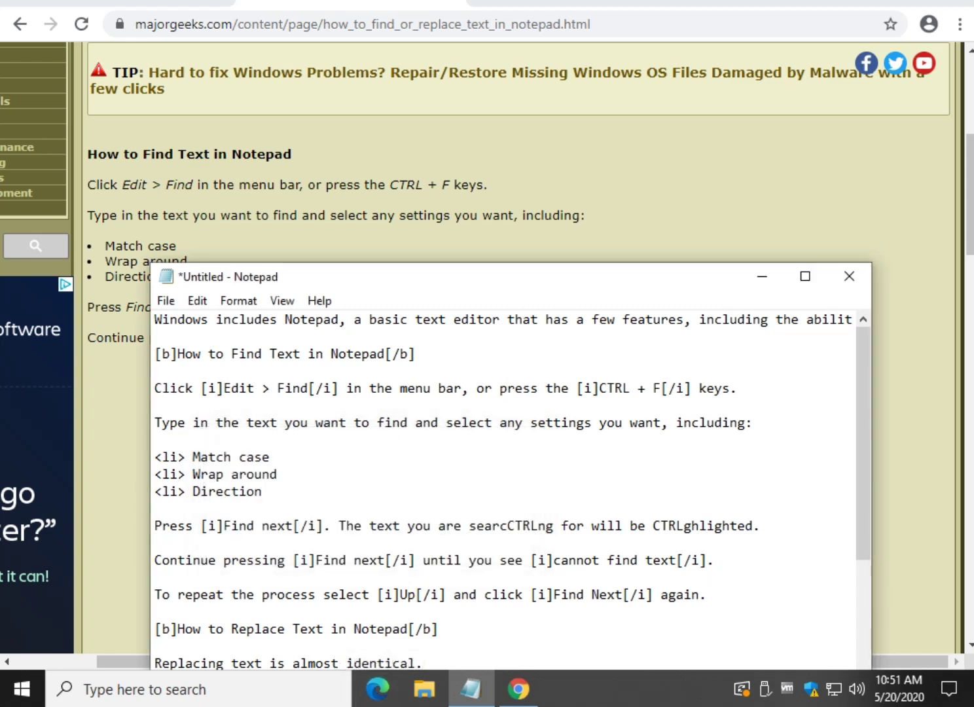
Move Notepad to the screen top, place the cursor in the text, and open the Edit menu.
left_click_drag(392, 276, 370, 81)
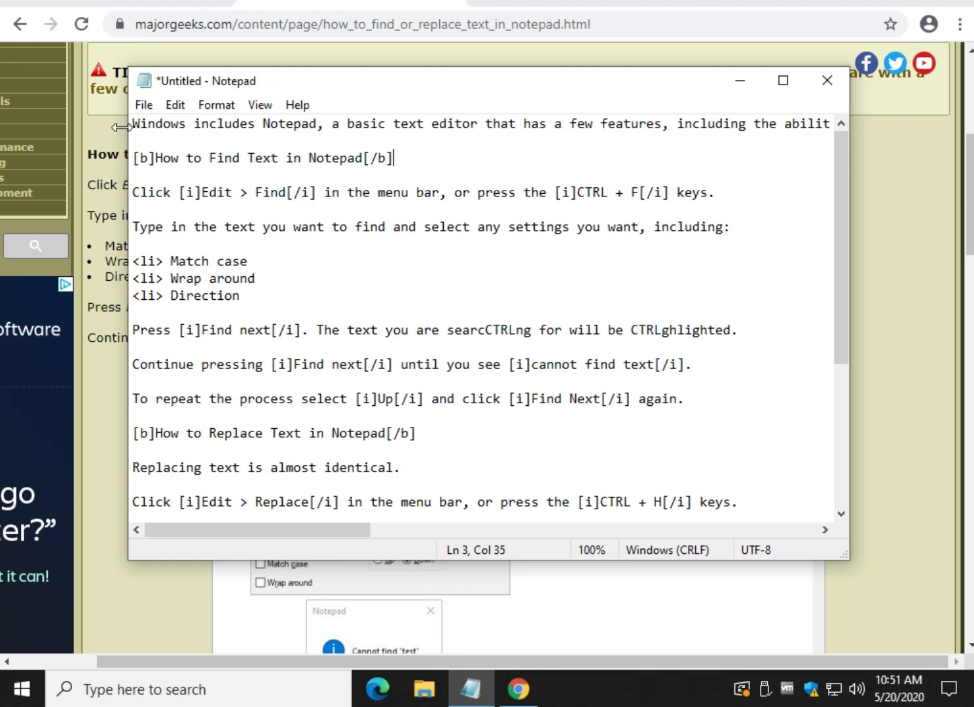
left_click(132, 124)
scroll(356, 409, "down", 1)
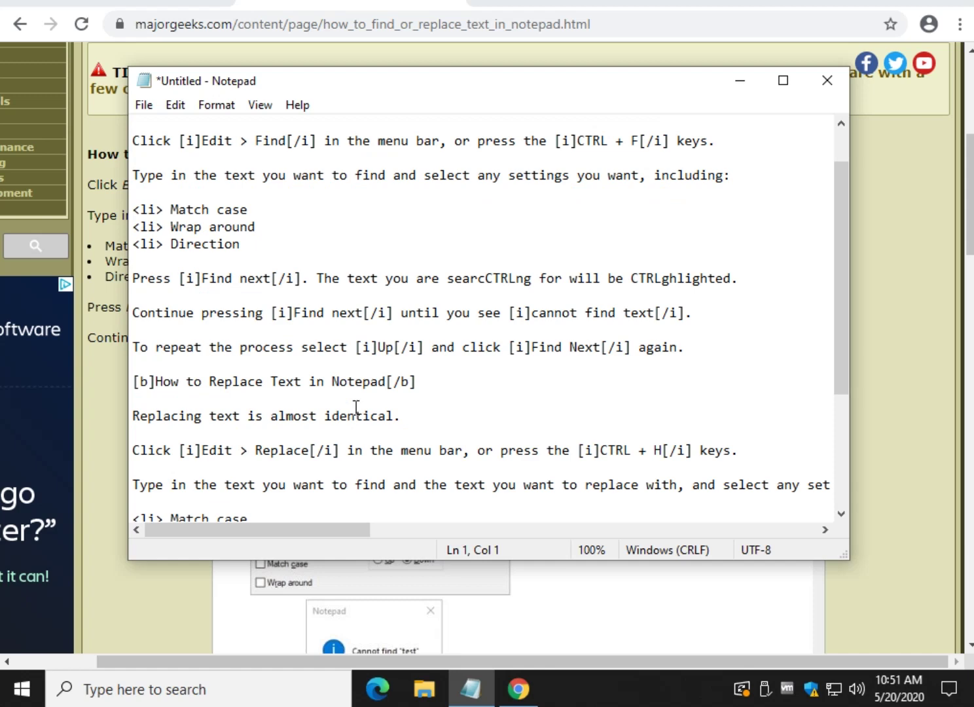
left_click(182, 366)
scroll(181, 366, "down", 4)
scroll(183, 365, "up", 4)
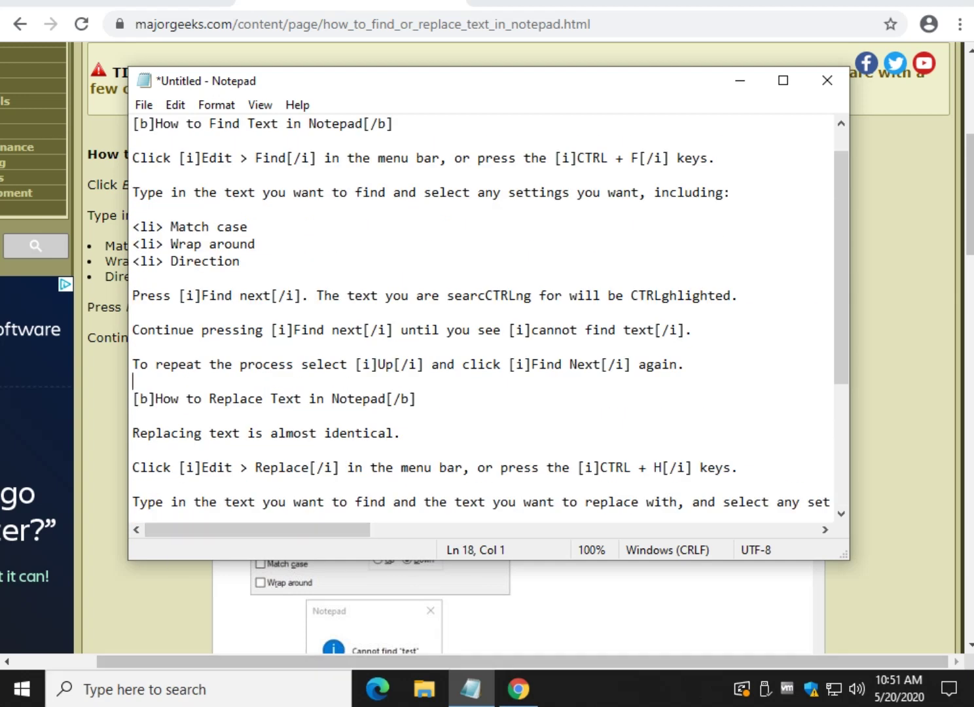
left_click(177, 109)
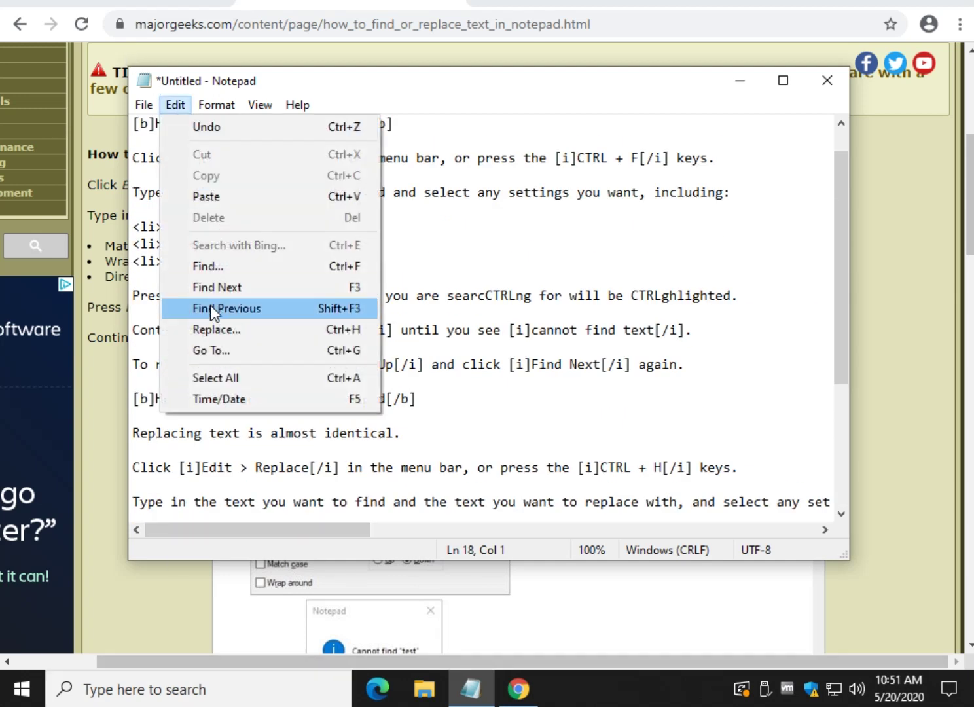
Open the Find dialog, move it off the text, and enable Wrap around.
left_click(219, 266)
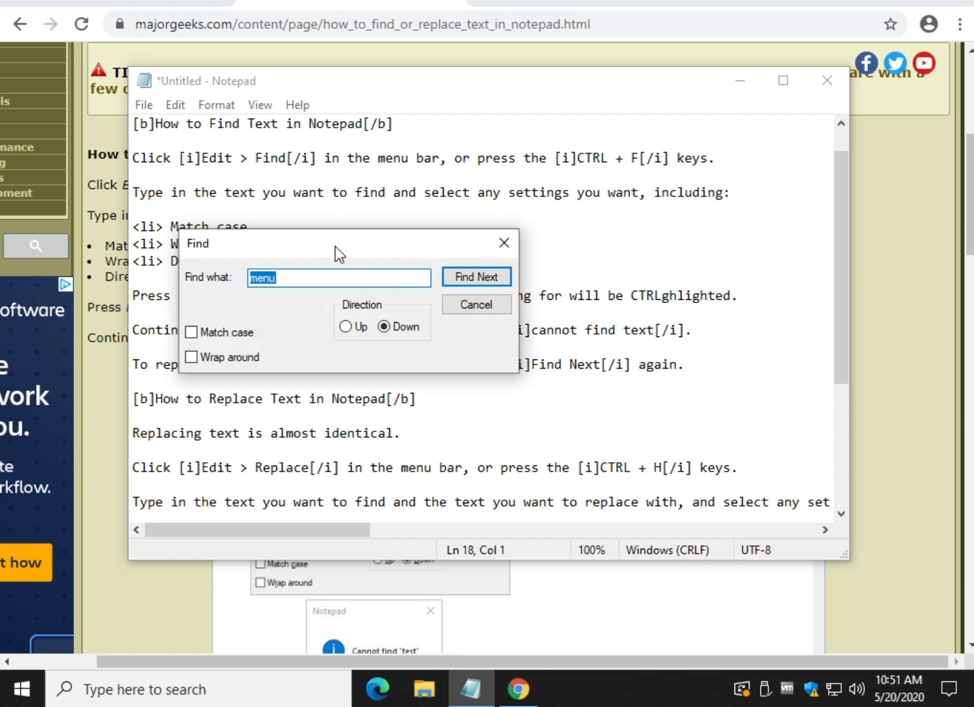
left_click_drag(337, 255, 479, 259)
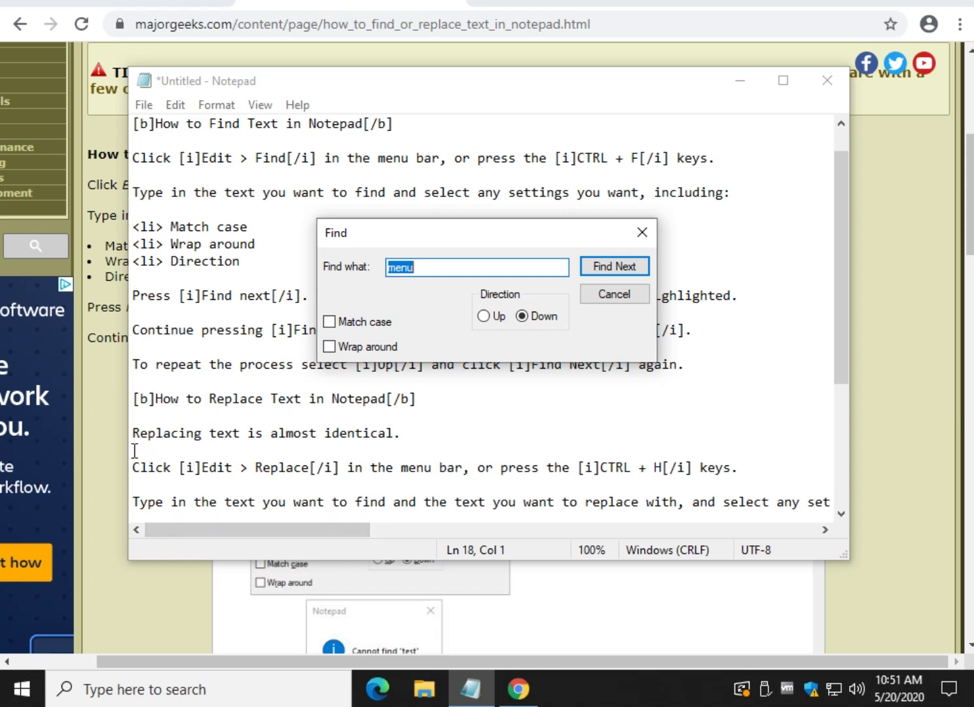
left_click(327, 345)
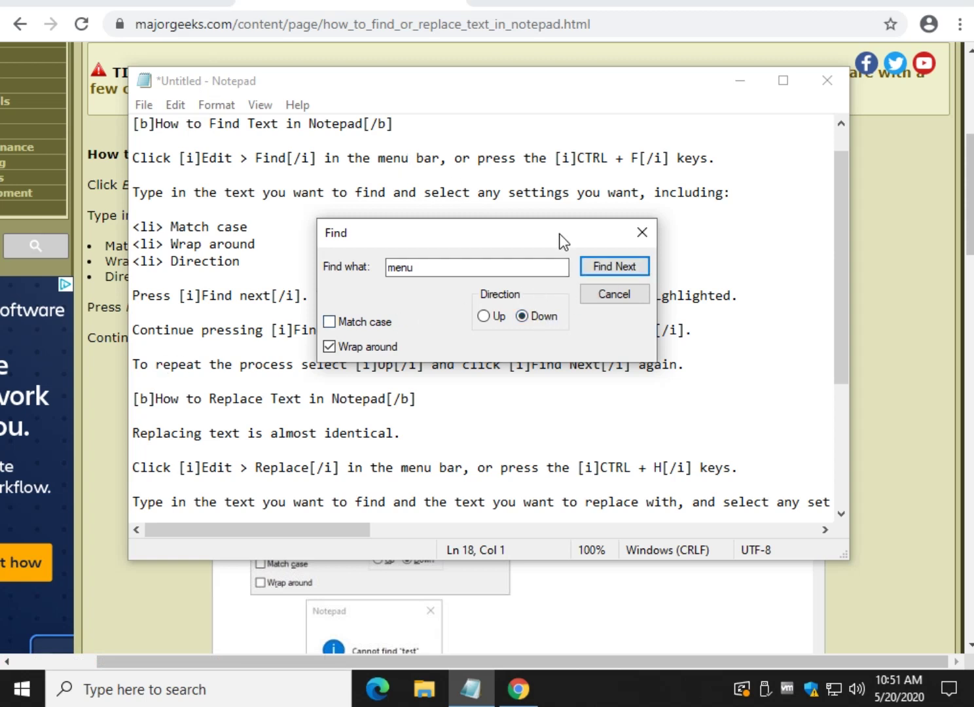
Step through every 'menu' match with Find Next, wrapping to the top, then close Find.
left_click(598, 267)
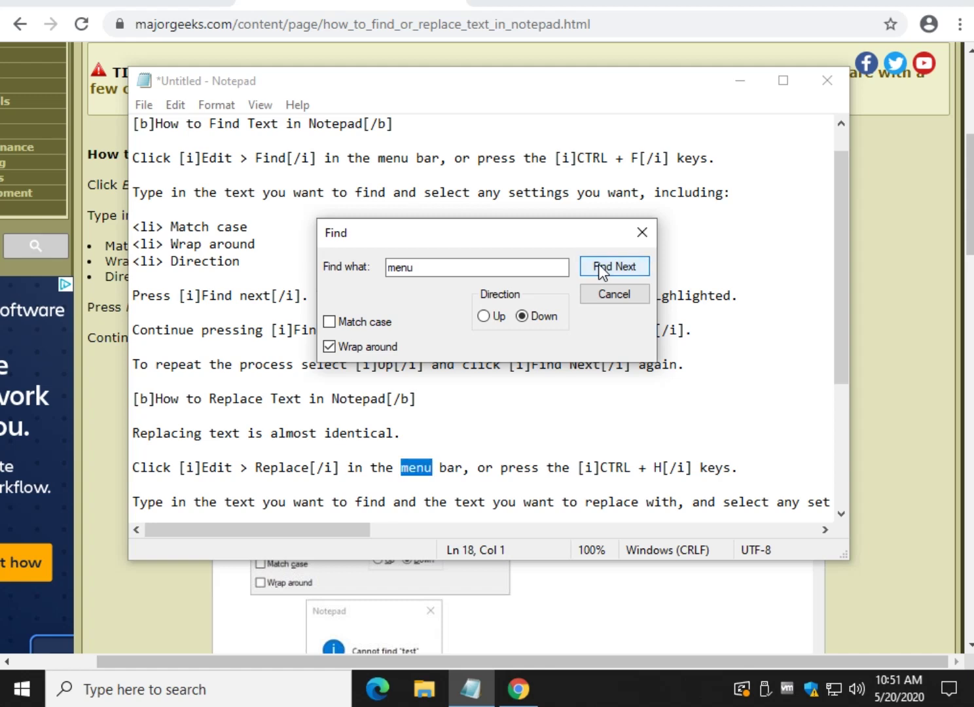
left_click(598, 267)
left_click(598, 267)
left_click(601, 268)
left_click(599, 267)
left_click(599, 267)
left_click(598, 265)
left_click(598, 265)
left_click(598, 266)
left_click(598, 266)
left_click(599, 266)
left_click(599, 266)
left_click(597, 266)
left_click(599, 267)
left_click(640, 232)
left_click_drag(437, 531, 242, 531)
scroll(231, 445, "up", 5)
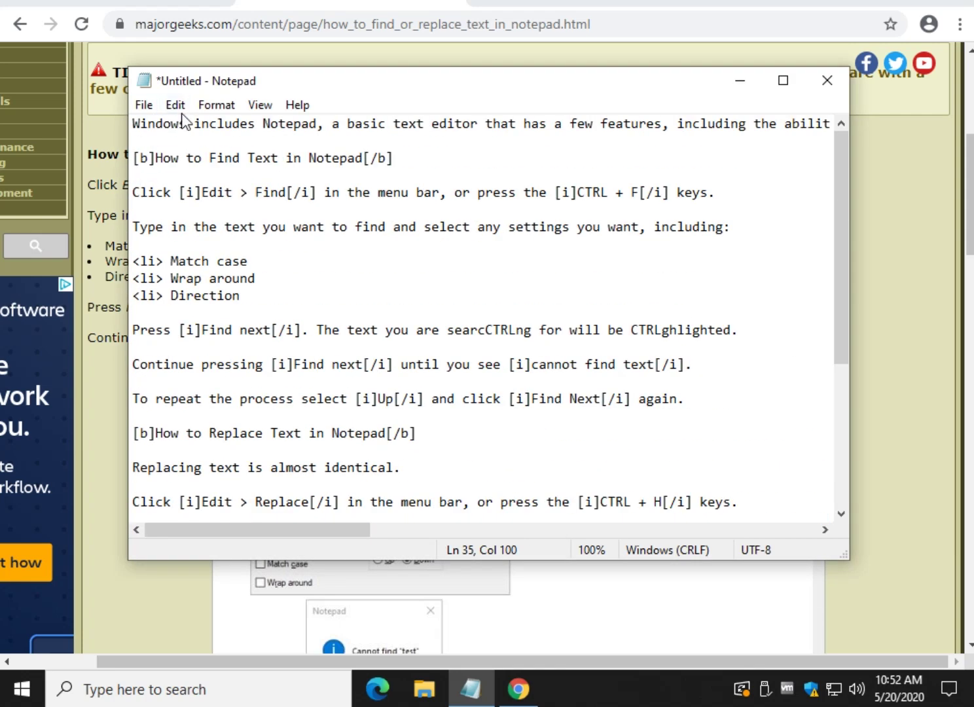
Set up a Find for 'ctrl' with Match case on and Wrap around off.
left_click(175, 105)
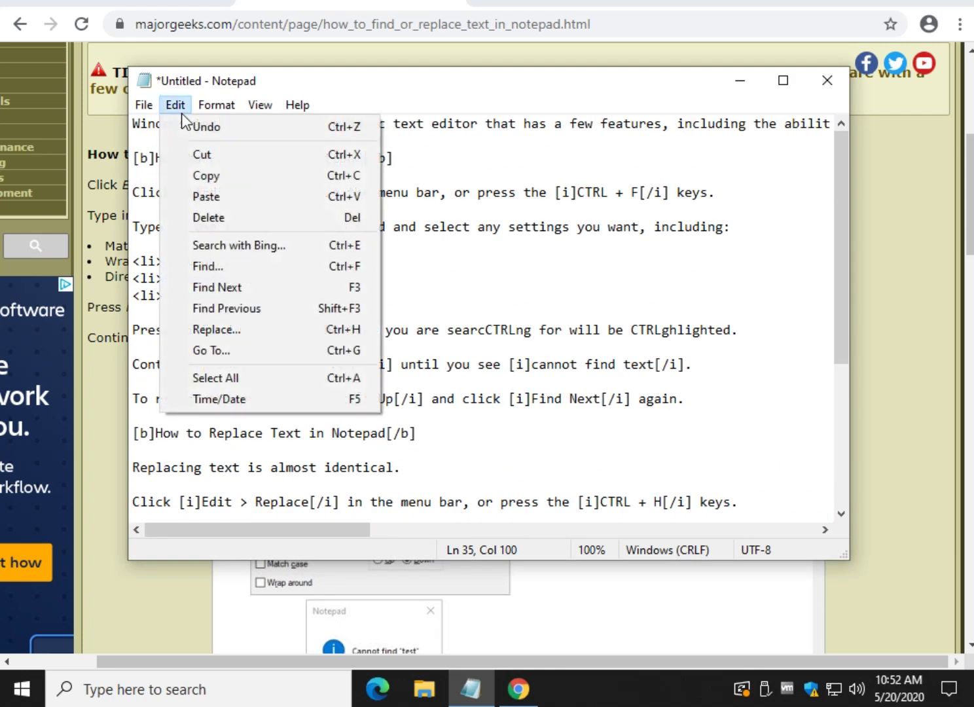
left_click(218, 265)
left_click(222, 332)
left_click(213, 360)
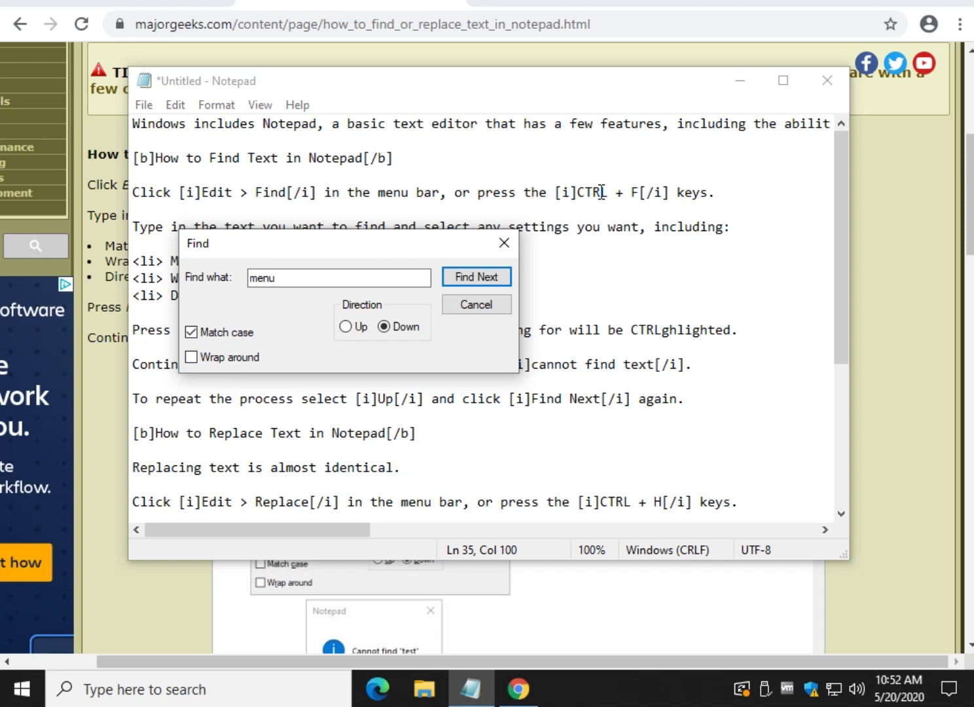
left_click_drag(287, 279, 226, 276)
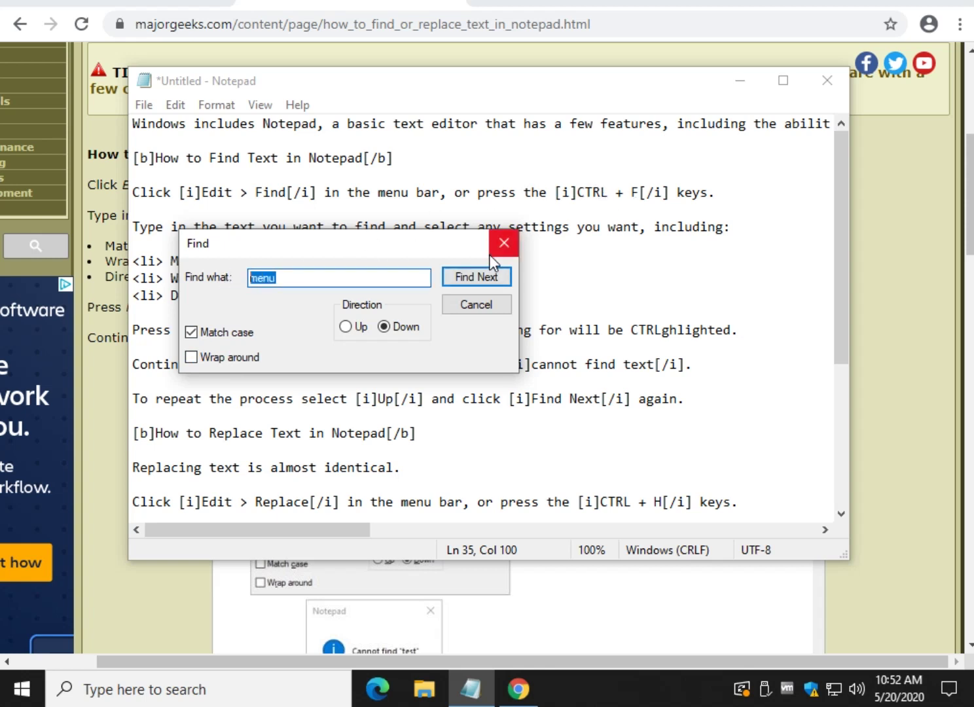
type("ctrl")
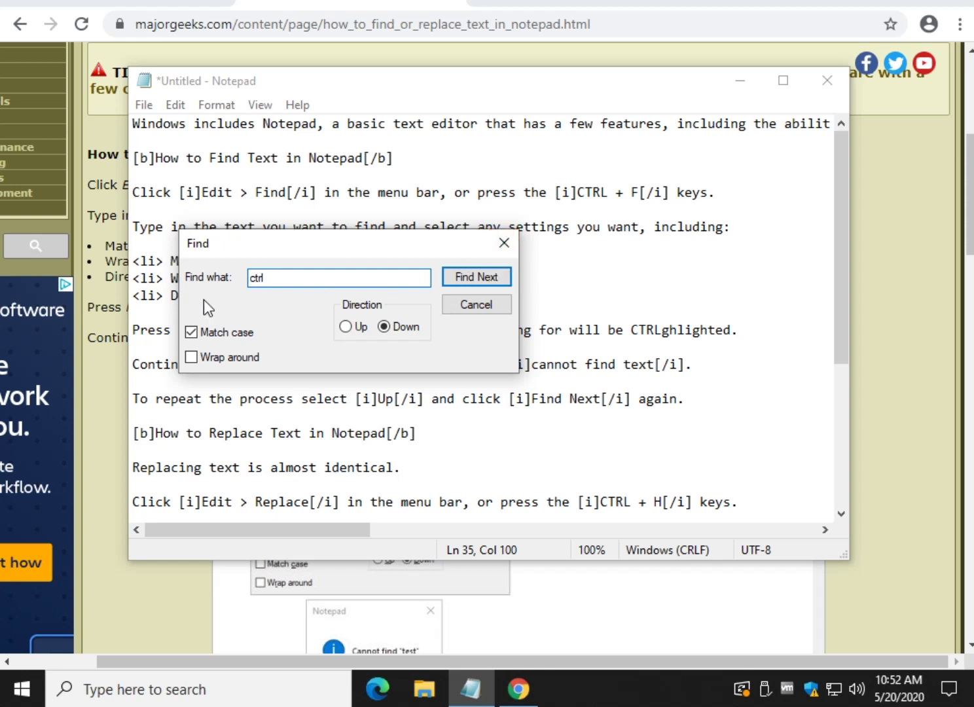
Search for 'ctrl', dismiss the not-found message, close Find, and return to Chrome.
left_click(463, 271)
left_click(541, 398)
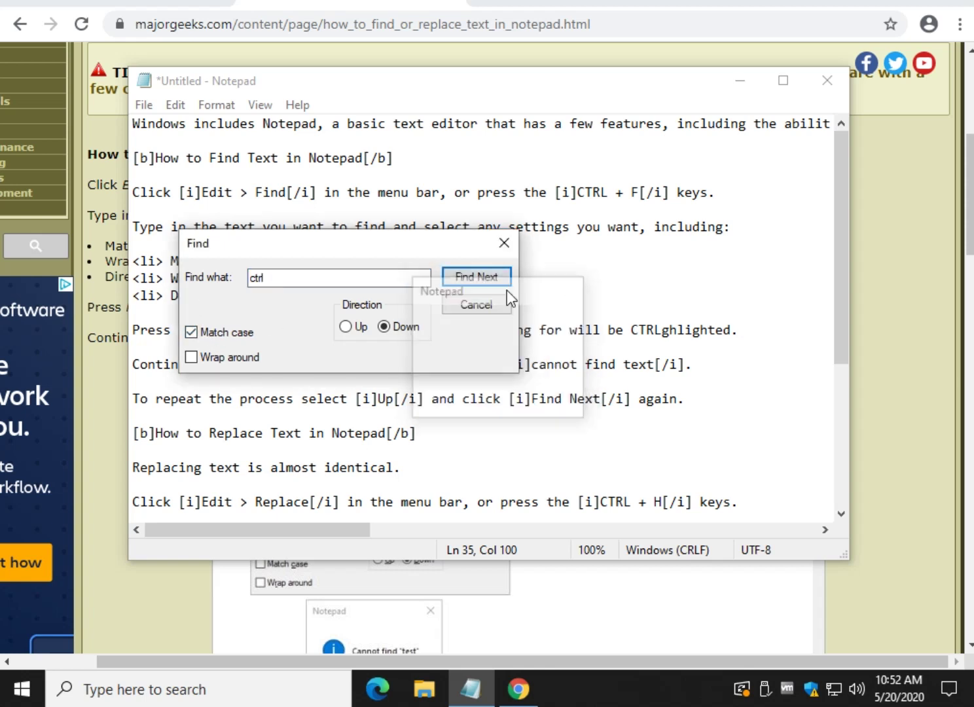
left_click(504, 246)
left_click(933, 313)
Scroll down the MajorGeeks article, bring Notepad forward, and open Edit > Replace.
scroll(281, 425, "down", 4)
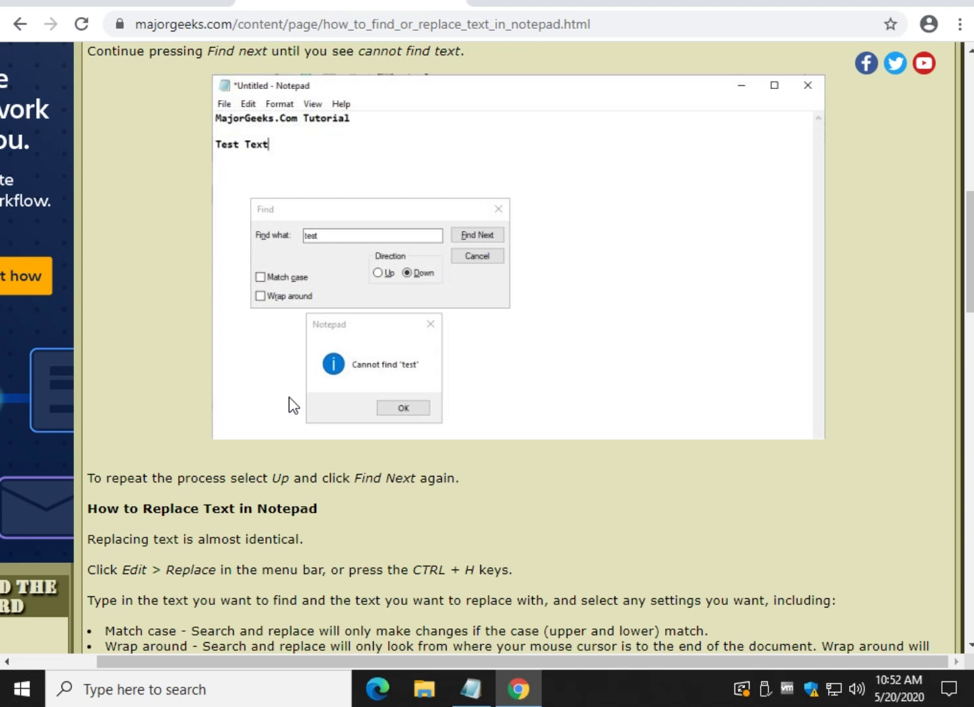
scroll(293, 406, "down", 5)
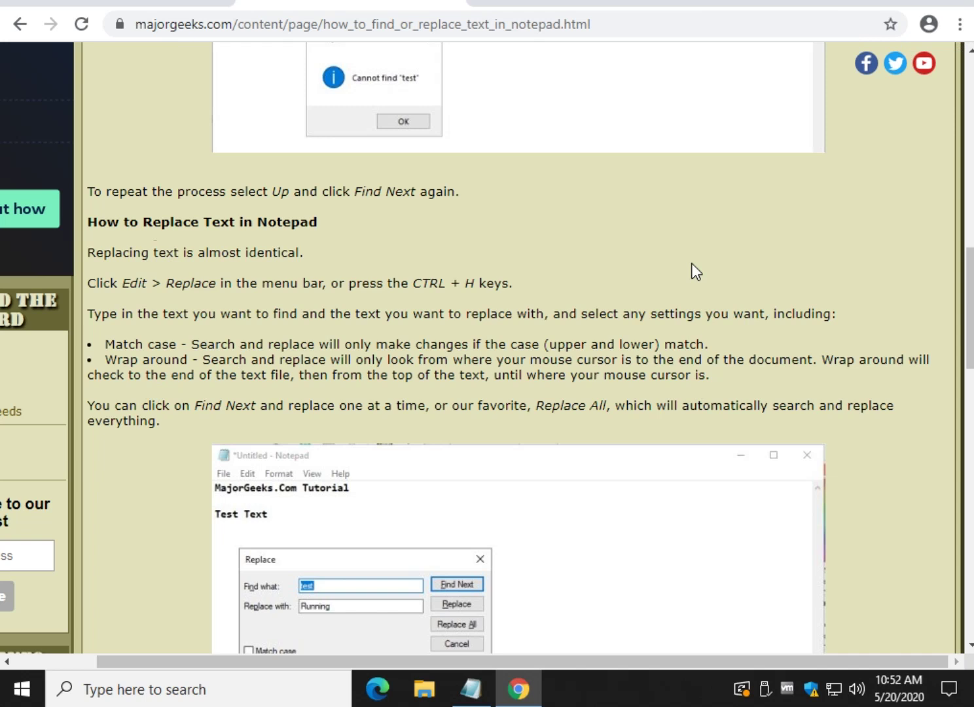
scroll(649, 259, "down", 1)
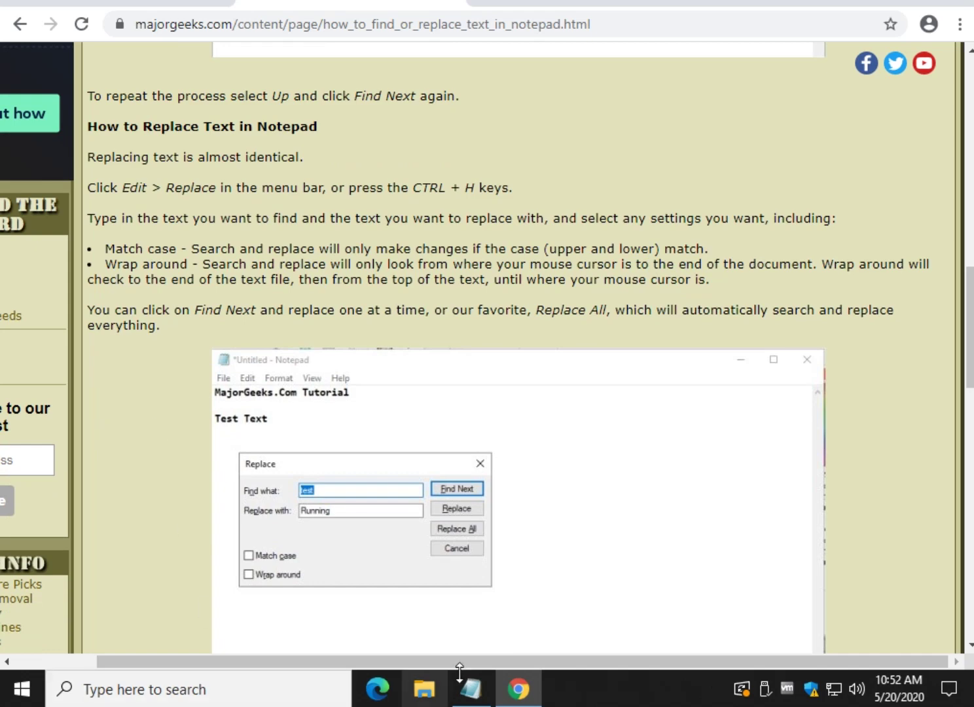
left_click(489, 690)
left_click(175, 105)
left_click(222, 330)
Put the cursor at the top of the document and reopen the Replace dialog over the text.
left_click(504, 198)
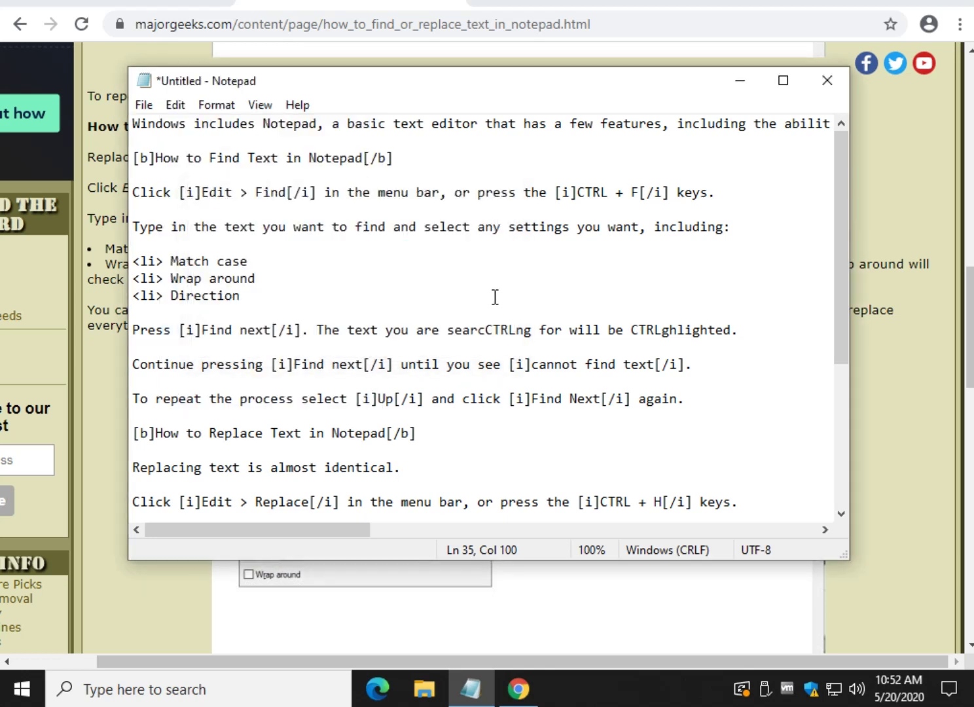
left_click(133, 123)
left_click(176, 105)
left_click(268, 327)
left_click_drag(385, 191, 432, 301)
Turn off Match case and set Find what to 'CTRL' and Replace with to 'CTRLi'.
left_click(255, 419)
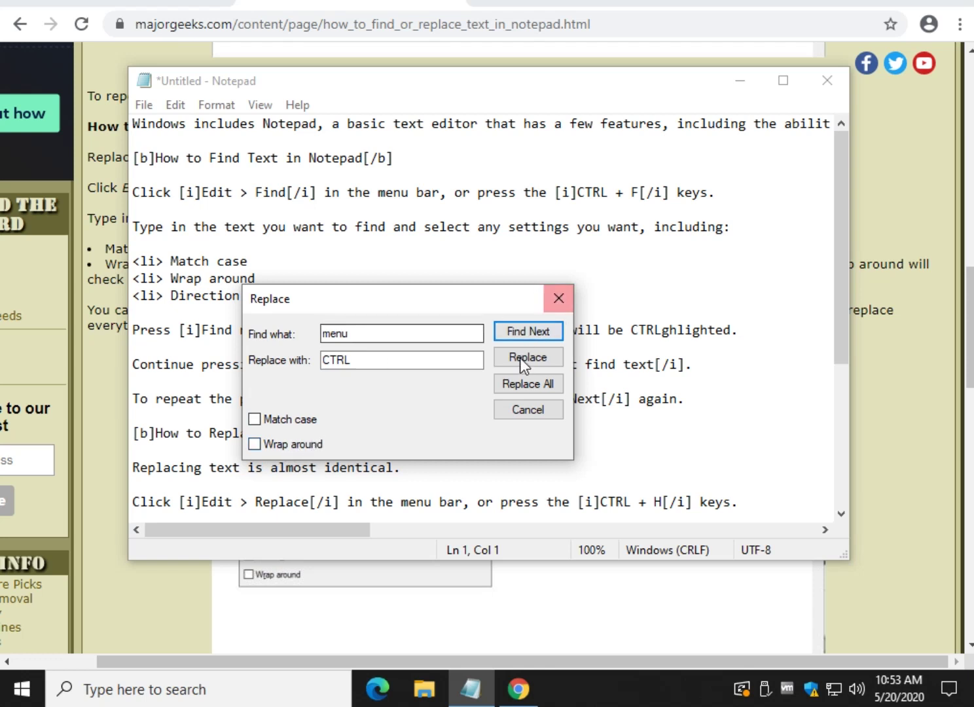
left_click(430, 330)
double_click(355, 333)
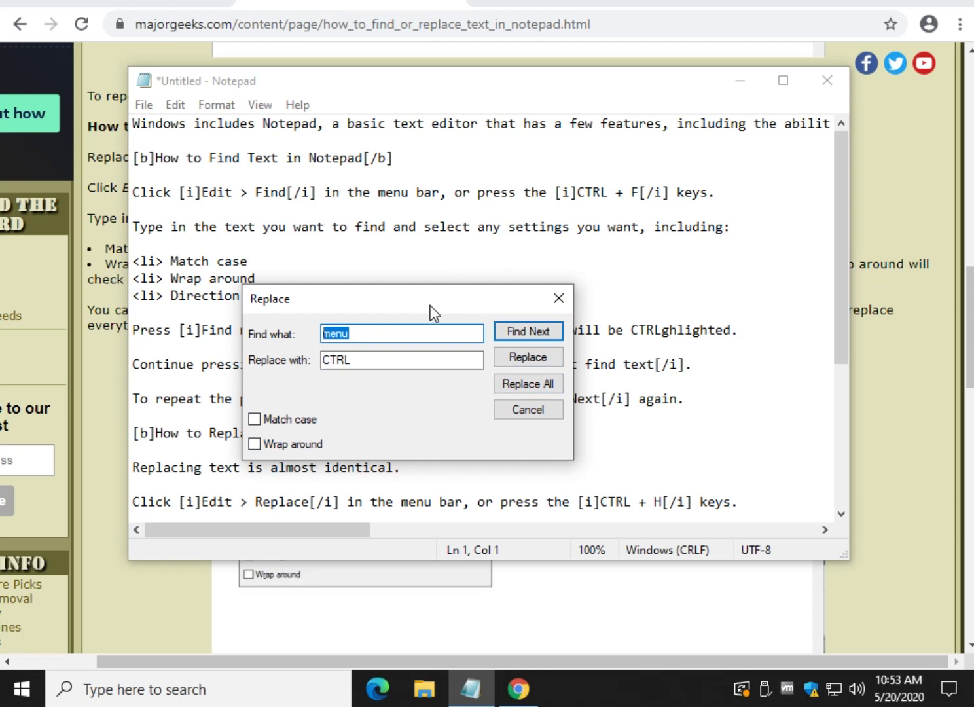
type("CTRL")
key("Tab")
type("CTRL")
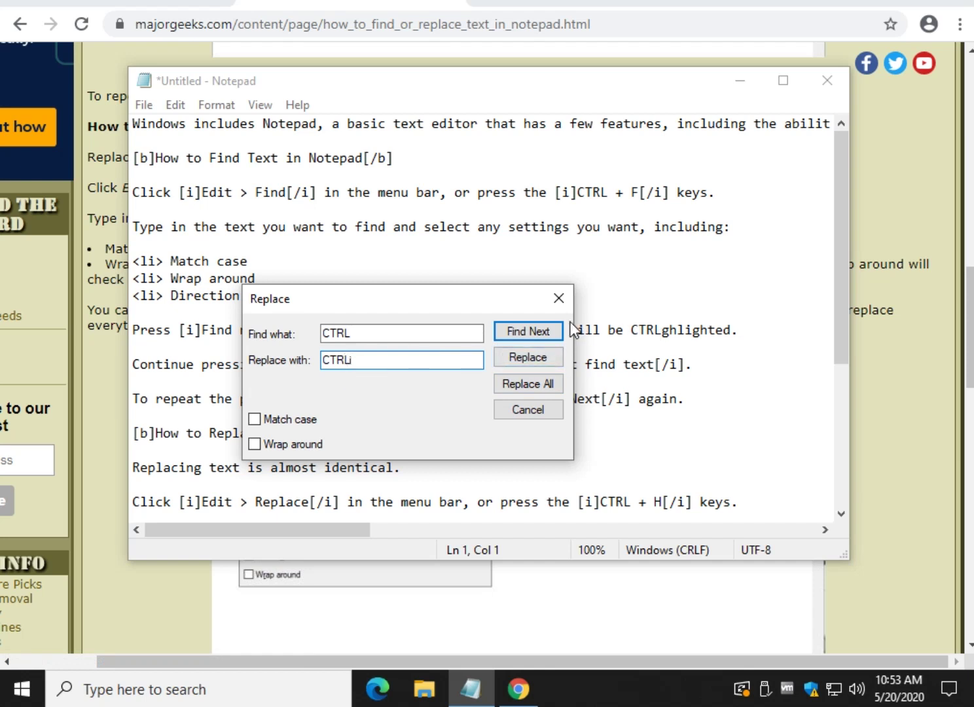
left_click_drag(463, 293, 583, 406)
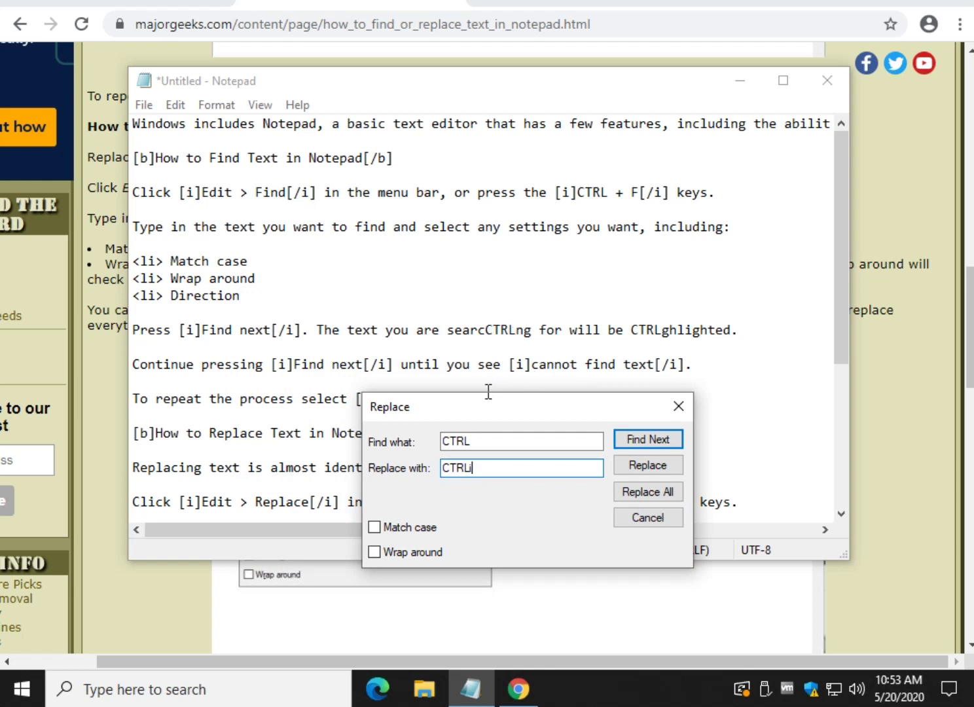
left_click_drag(485, 405, 396, 190)
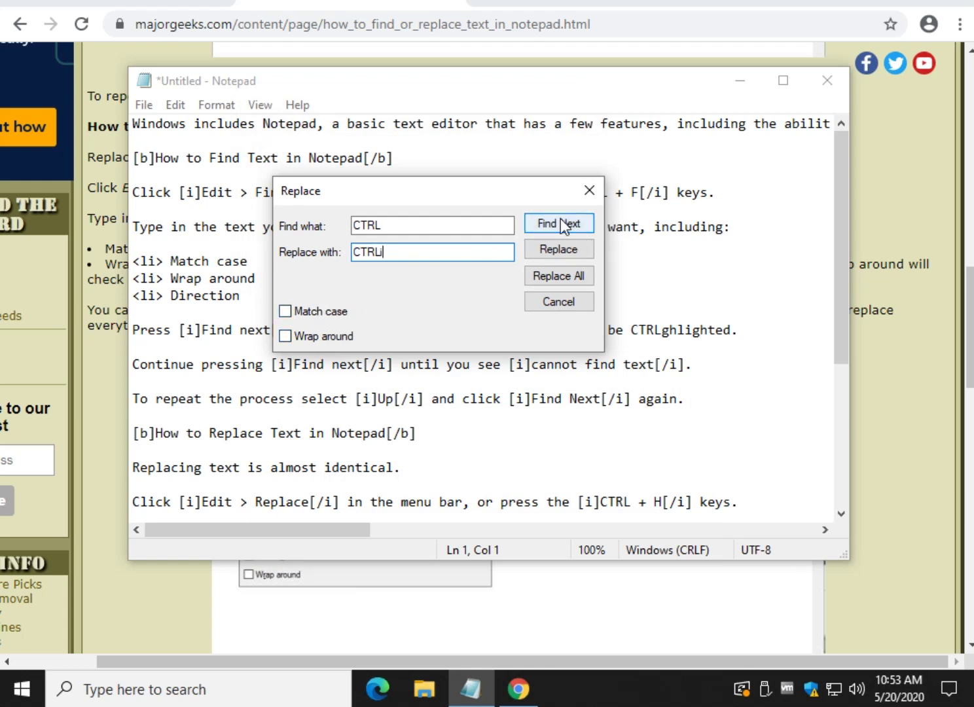
left_click_drag(505, 196, 595, 367)
Start the search near the top and reopen Replace with the replacement text set to 'Hi'.
left_click(626, 372)
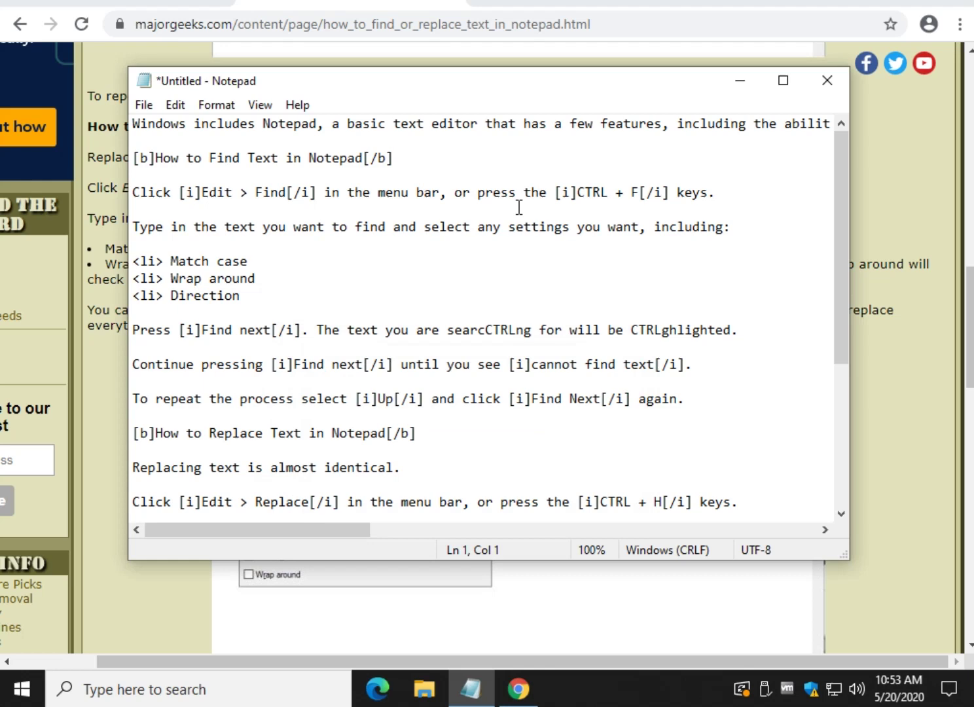
left_click(447, 161)
left_click(175, 106)
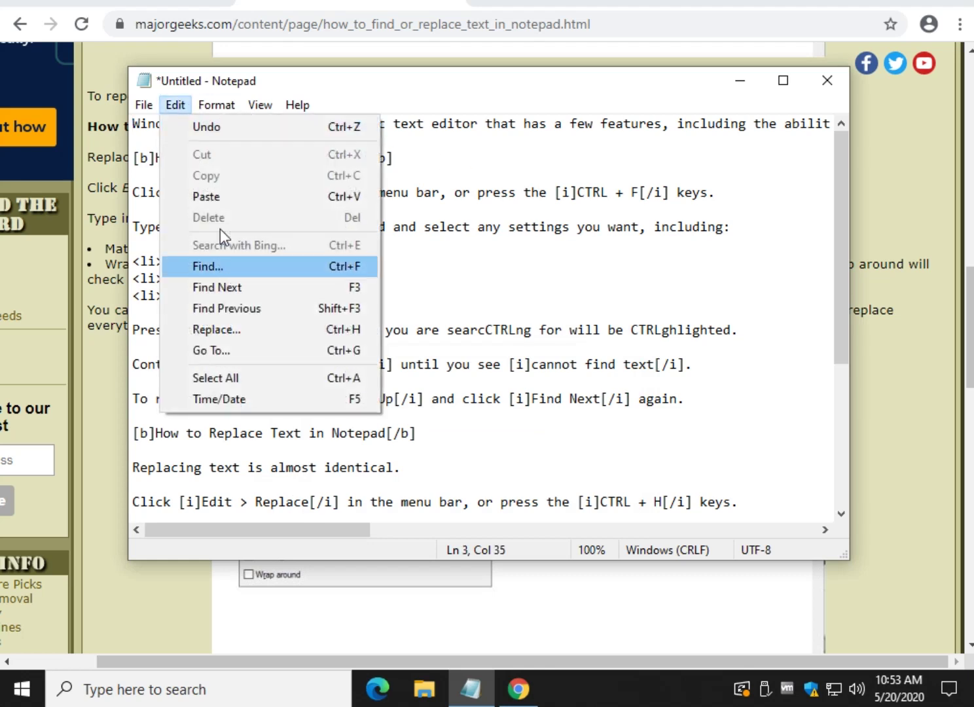
left_click(218, 329)
left_click_drag(385, 199, 529, 404)
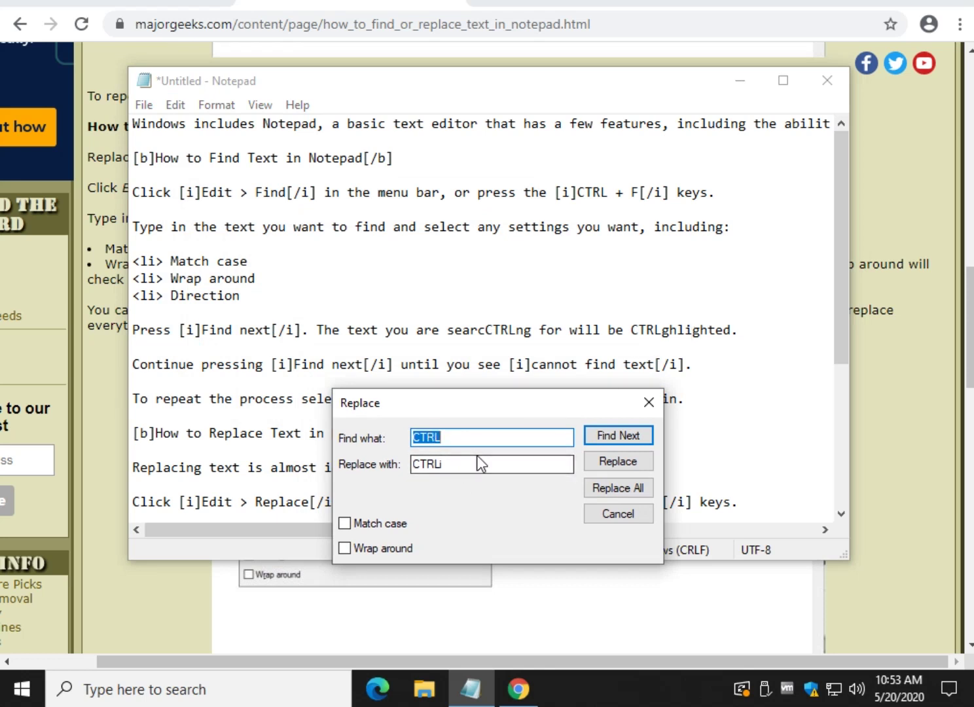
left_click_drag(472, 462, 293, 461)
type("Hi")
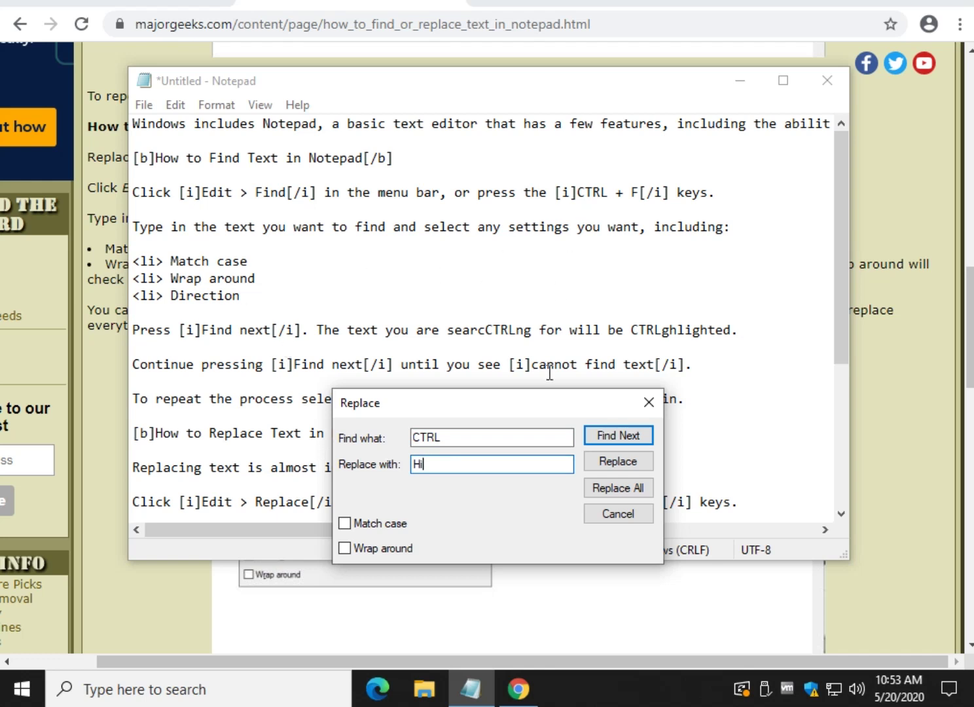
Restore searcHing, Highlighted, wHich and everytHing, skipping the genuine CTRL + F and CTRL + H references.
left_click_drag(533, 402, 426, 195)
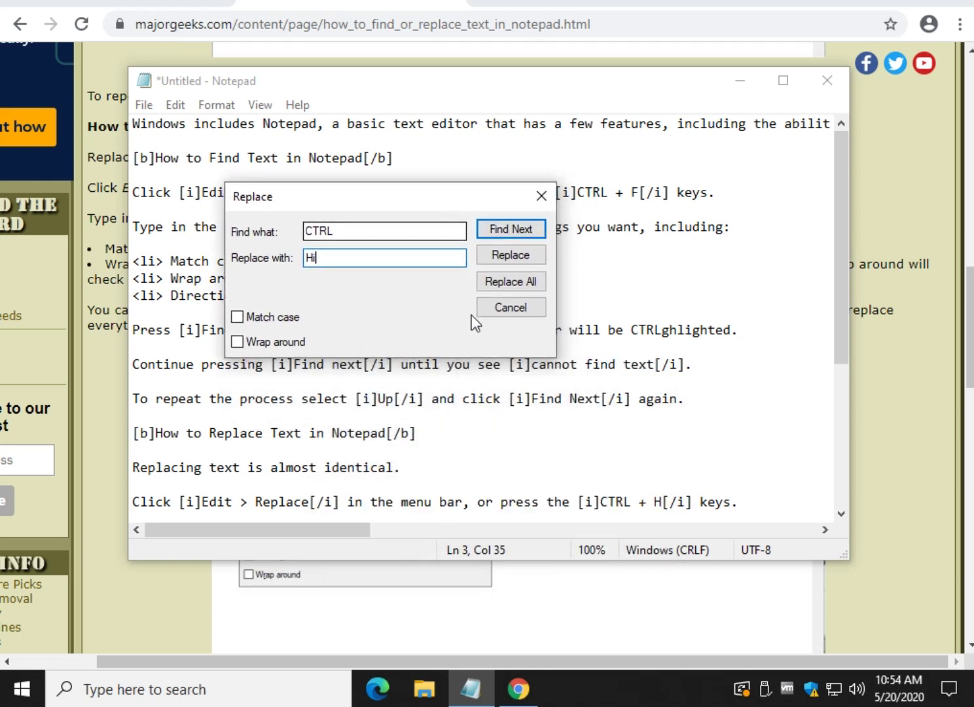
left_click(497, 227)
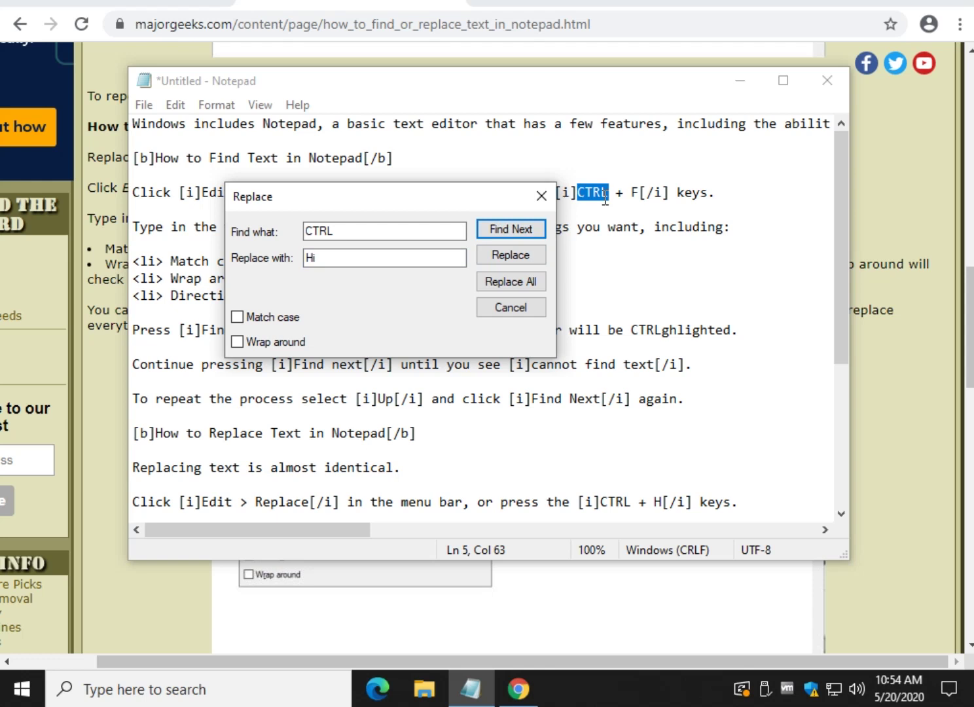
left_click(513, 230)
left_click_drag(395, 187, 663, 134)
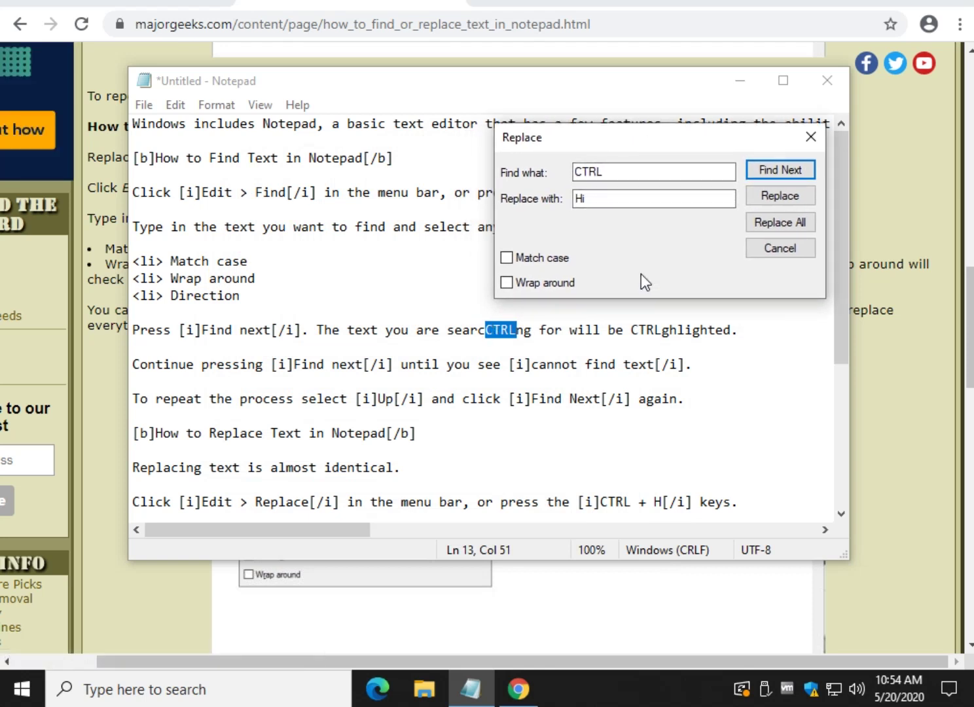
left_click(780, 195)
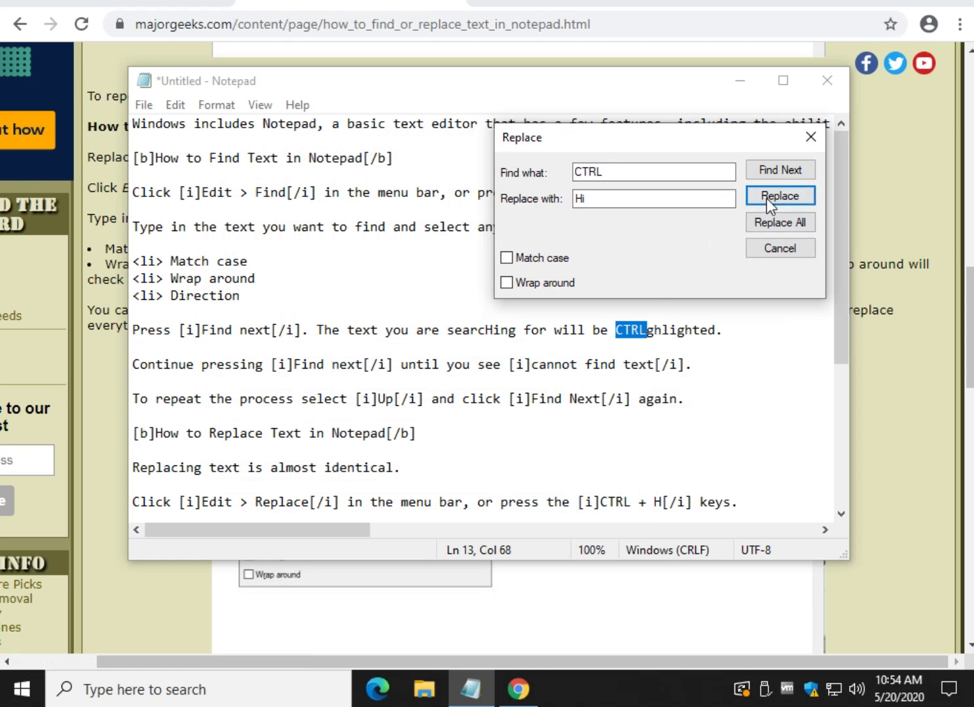
left_click(767, 196)
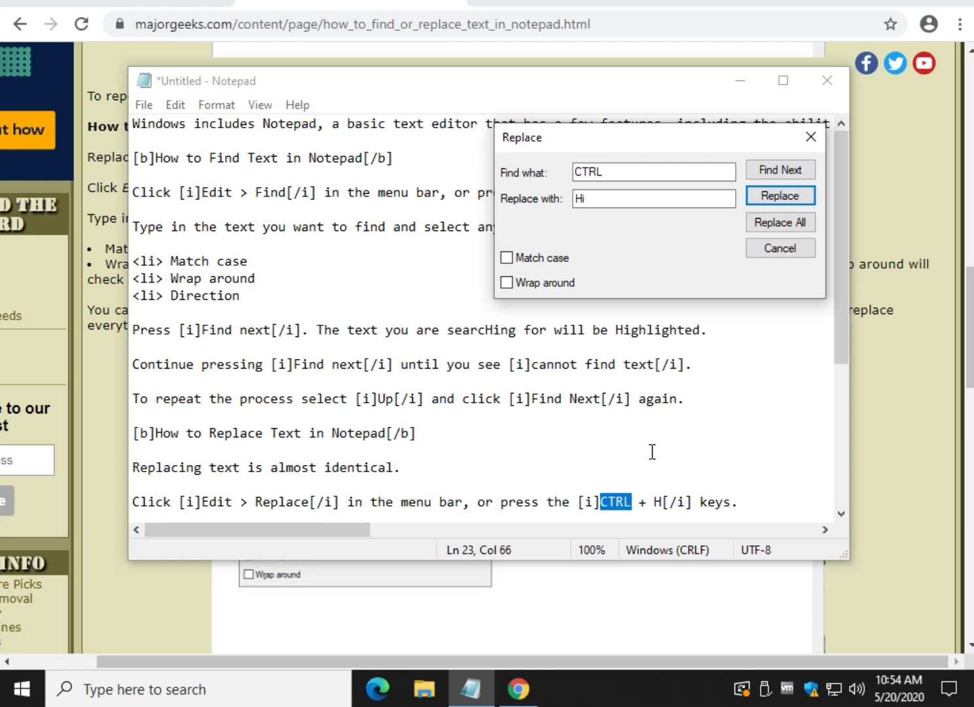
left_click(775, 175)
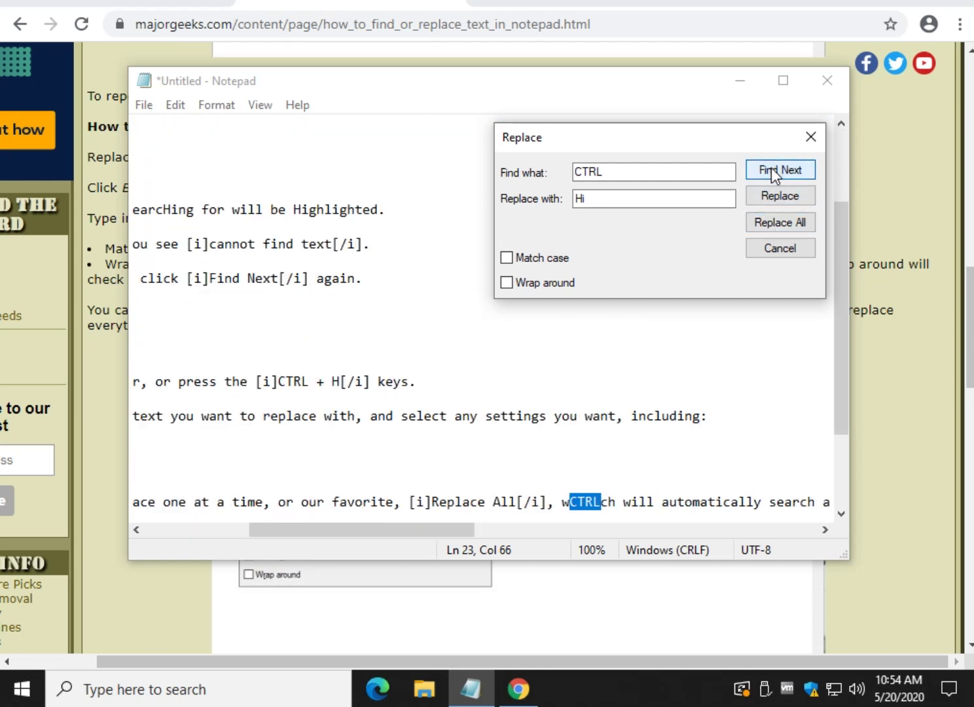
left_click(774, 200)
left_click(773, 199)
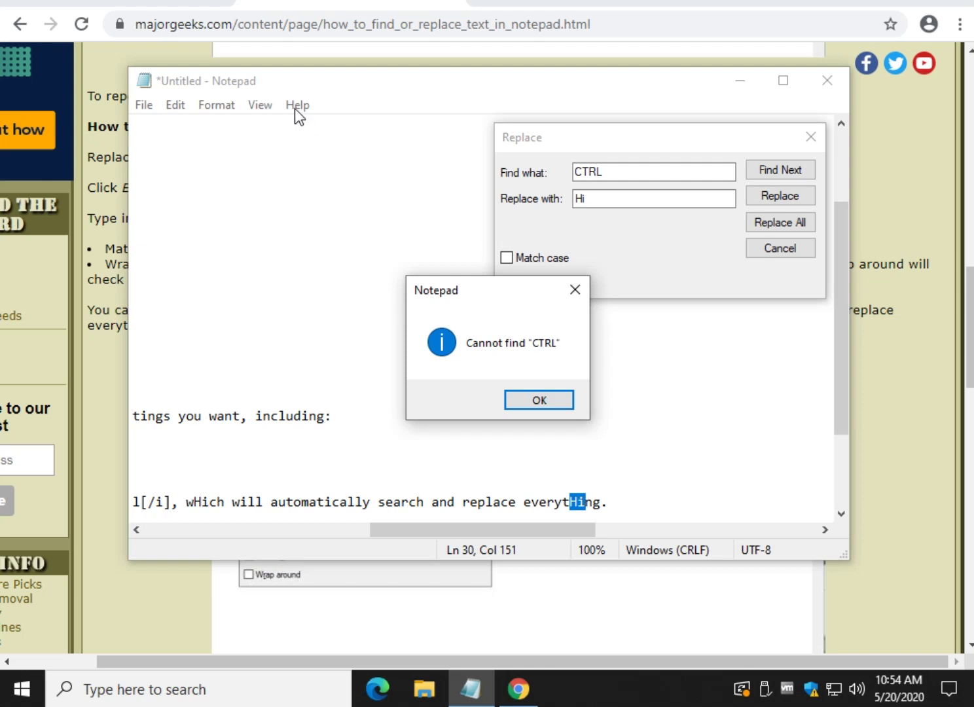
left_click(526, 398)
left_click_drag(700, 137, 459, 178)
Close the Replace dialog, scroll through the corrected text, and reopen and close Replace twice.
left_click(567, 174)
scroll(273, 474, "up", 10)
left_click_drag(504, 533, 121, 553)
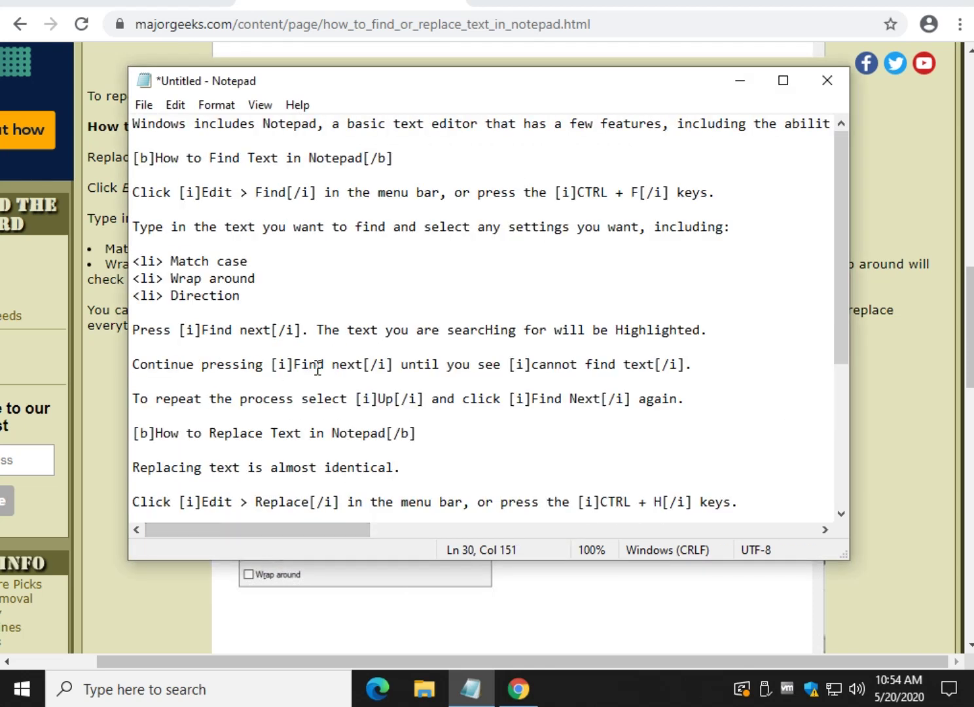
left_click(177, 105)
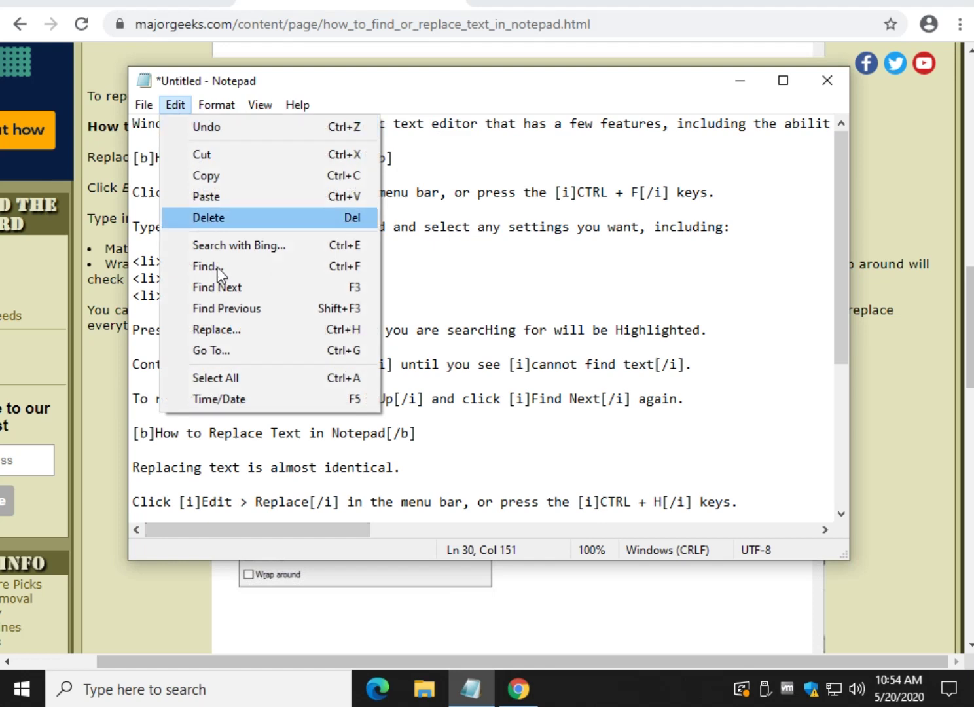
left_click(234, 321)
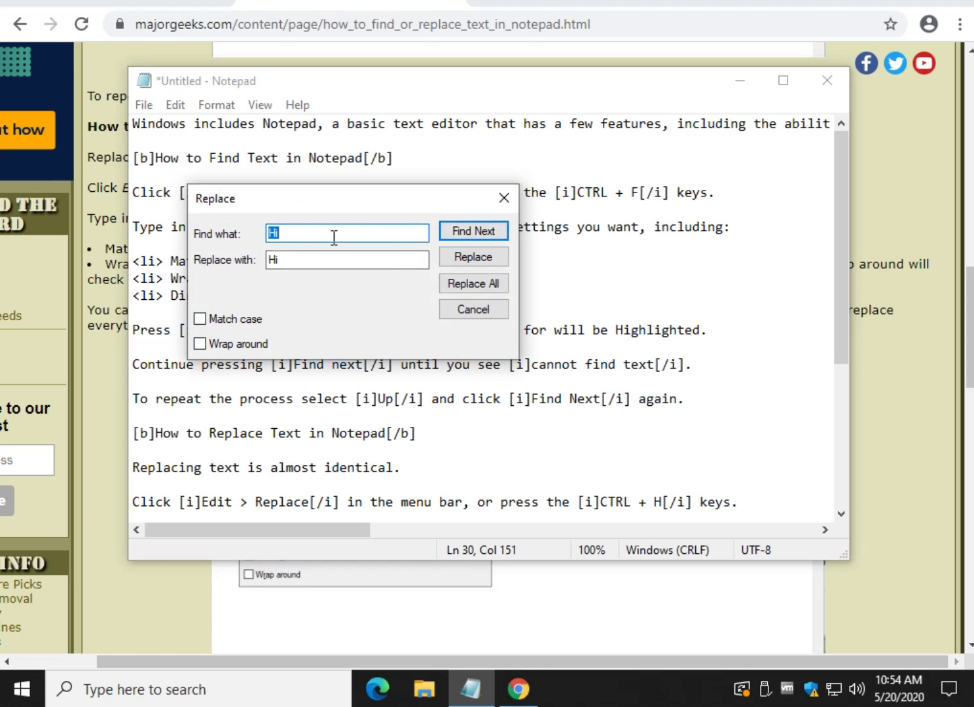
left_click(508, 203)
scroll(321, 305, "down", 5)
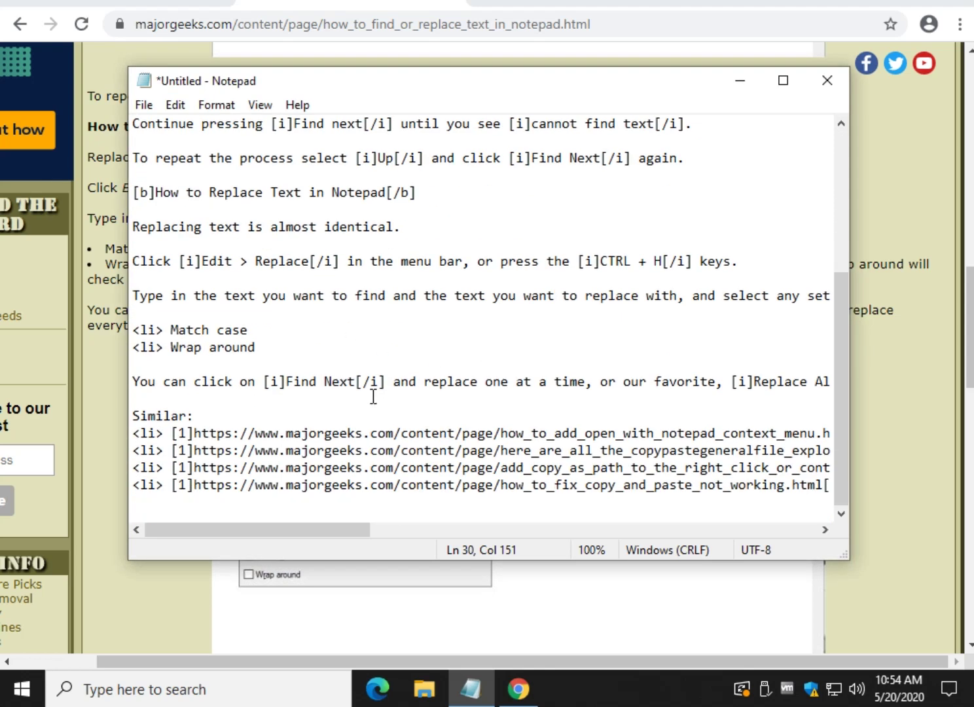
left_click(252, 178)
left_click(181, 104)
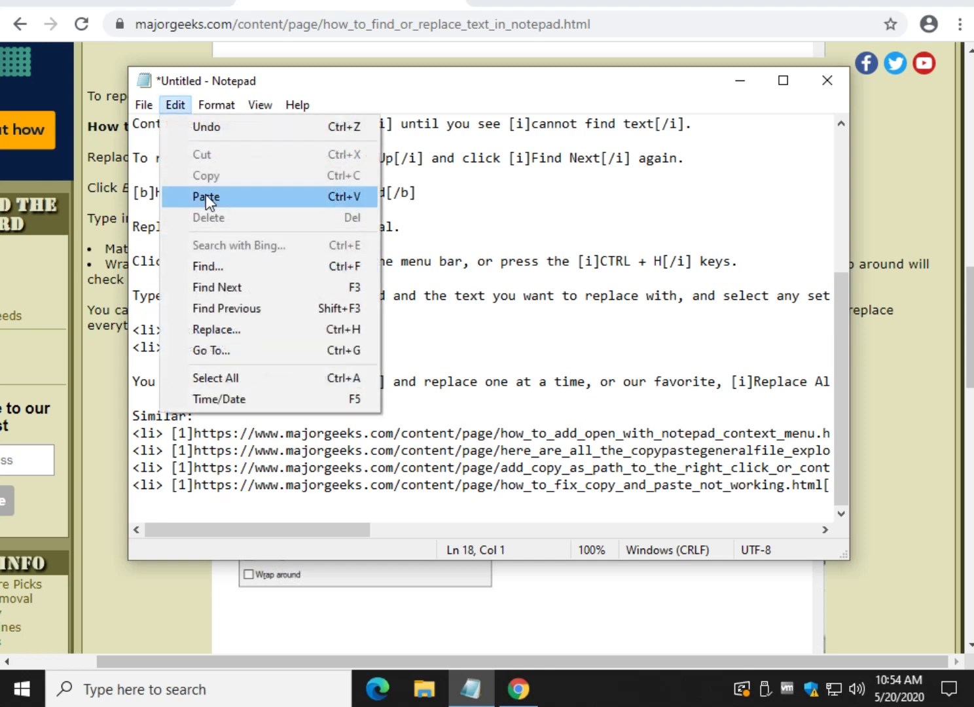
left_click(218, 329)
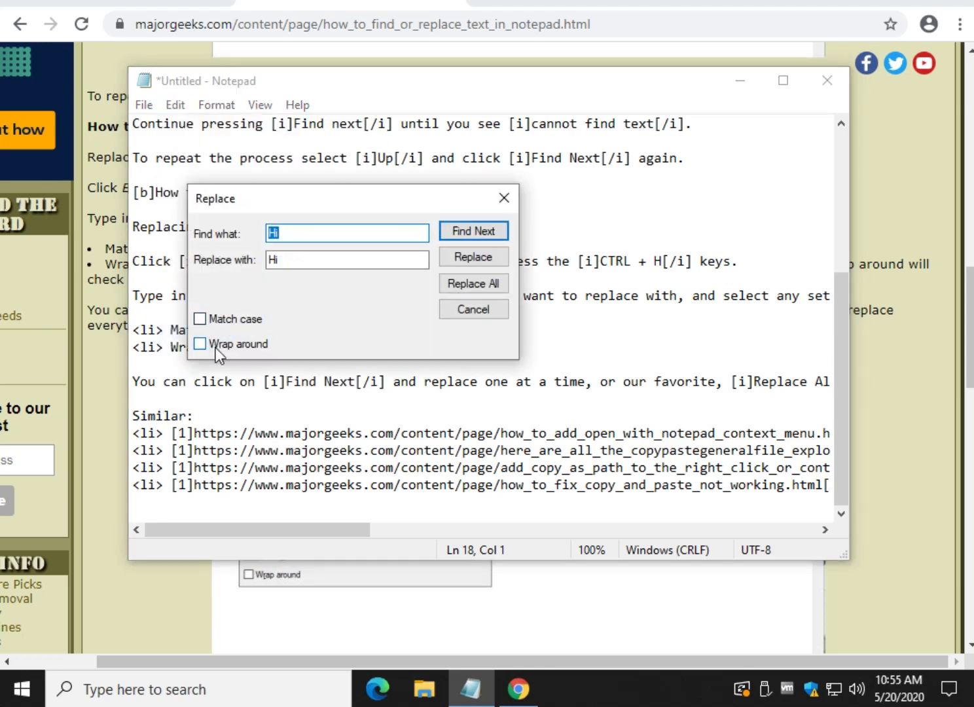
left_click(504, 198)
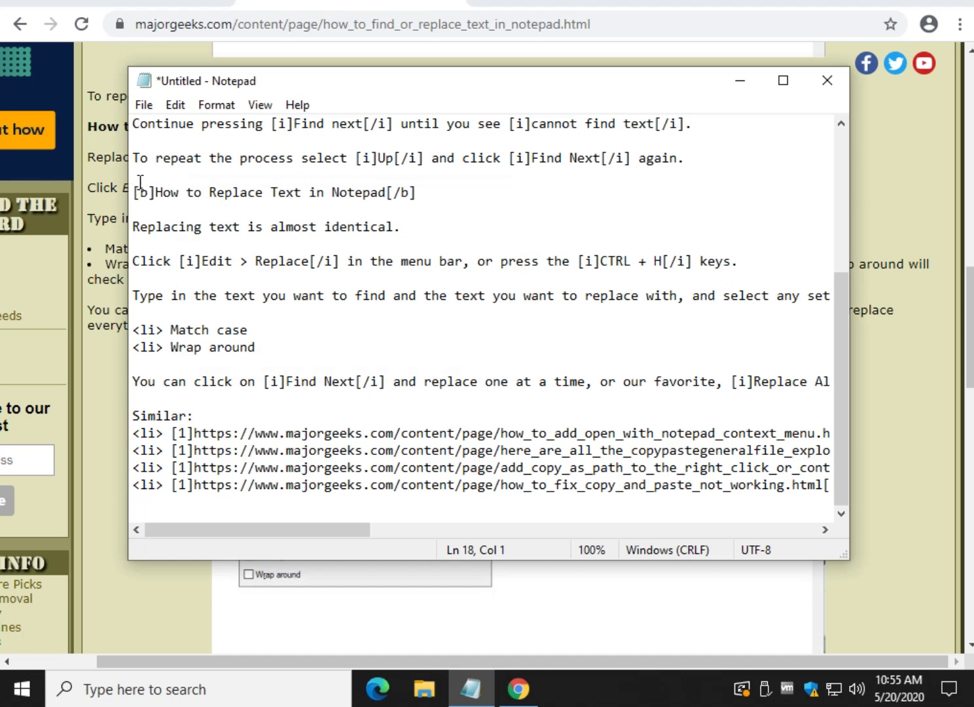
Bring the MajorGeeks article 'How to Find or Replace Text in Notepad or WordPad' forward and scroll to its title.
scroll(281, 422, "up", 5)
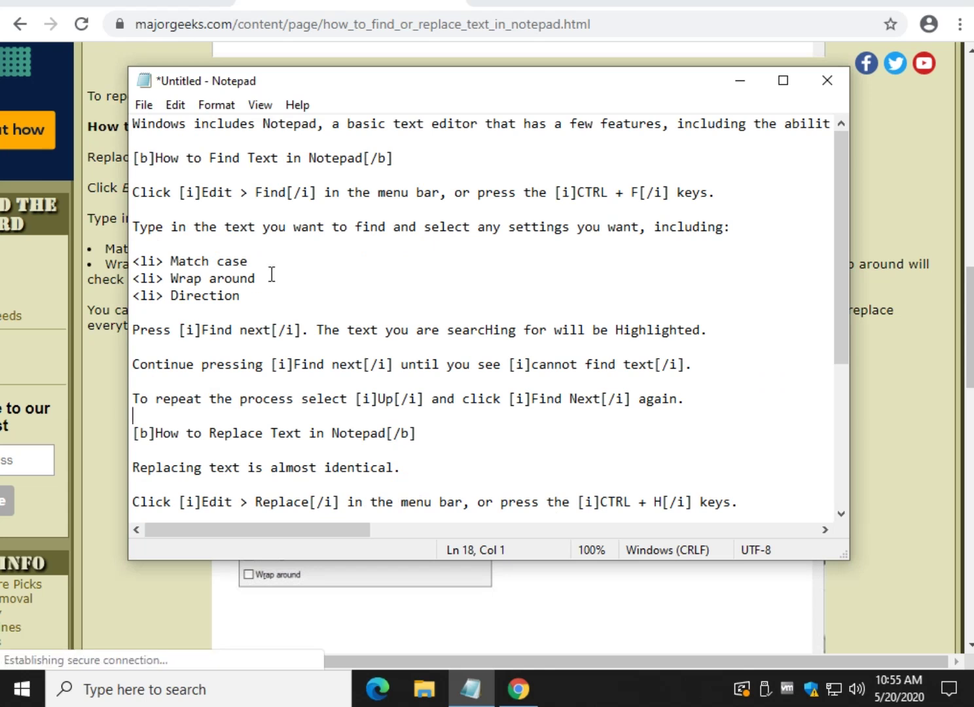
left_click(891, 409)
scroll(885, 409, "up", 12)
scroll(885, 409, "up", 1)
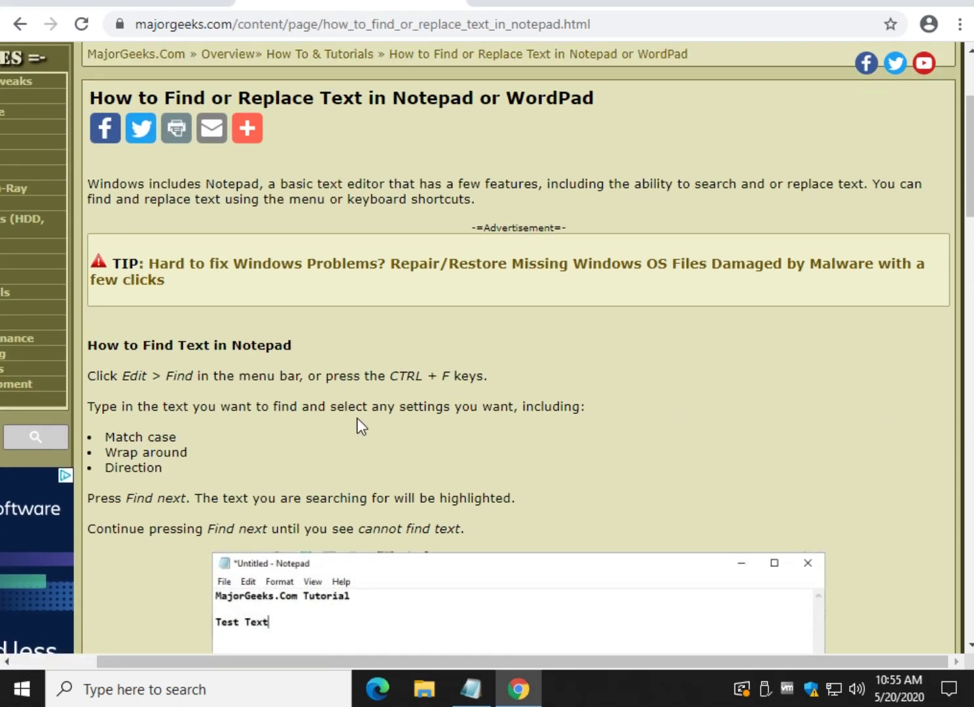